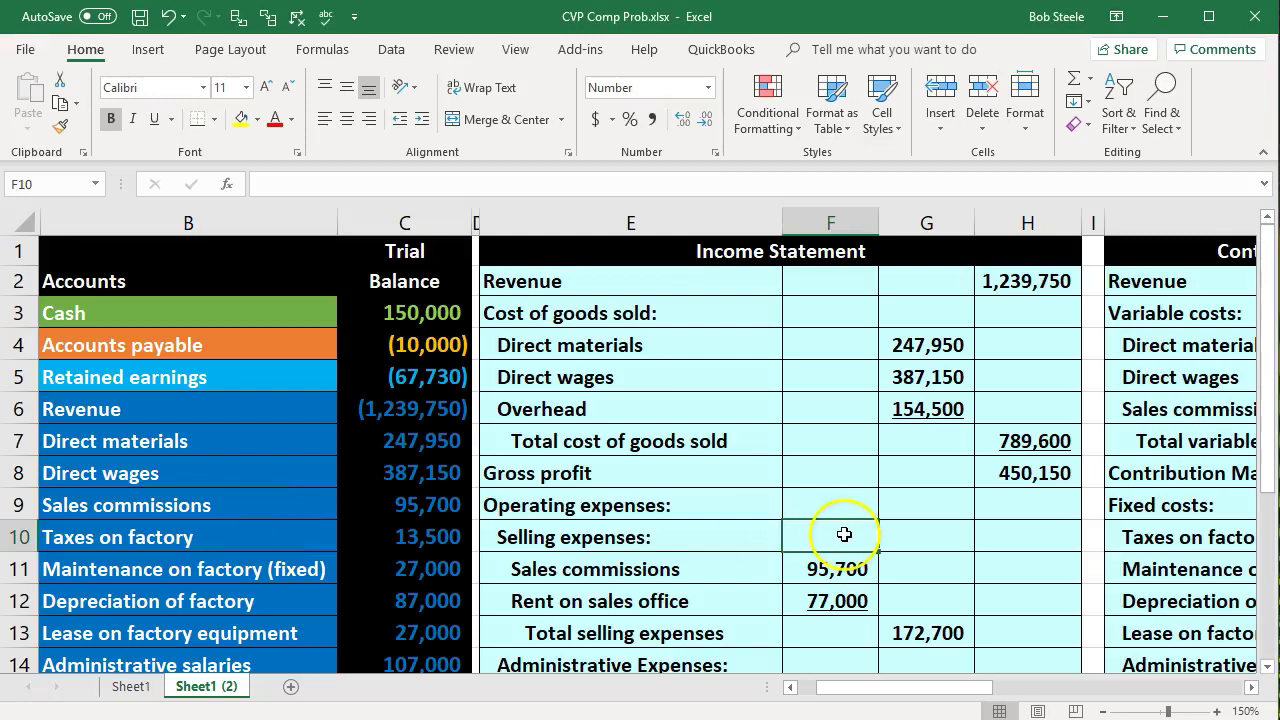
Review the cost of goods sold and contribution margin income statement totals along row 7
click(717, 436)
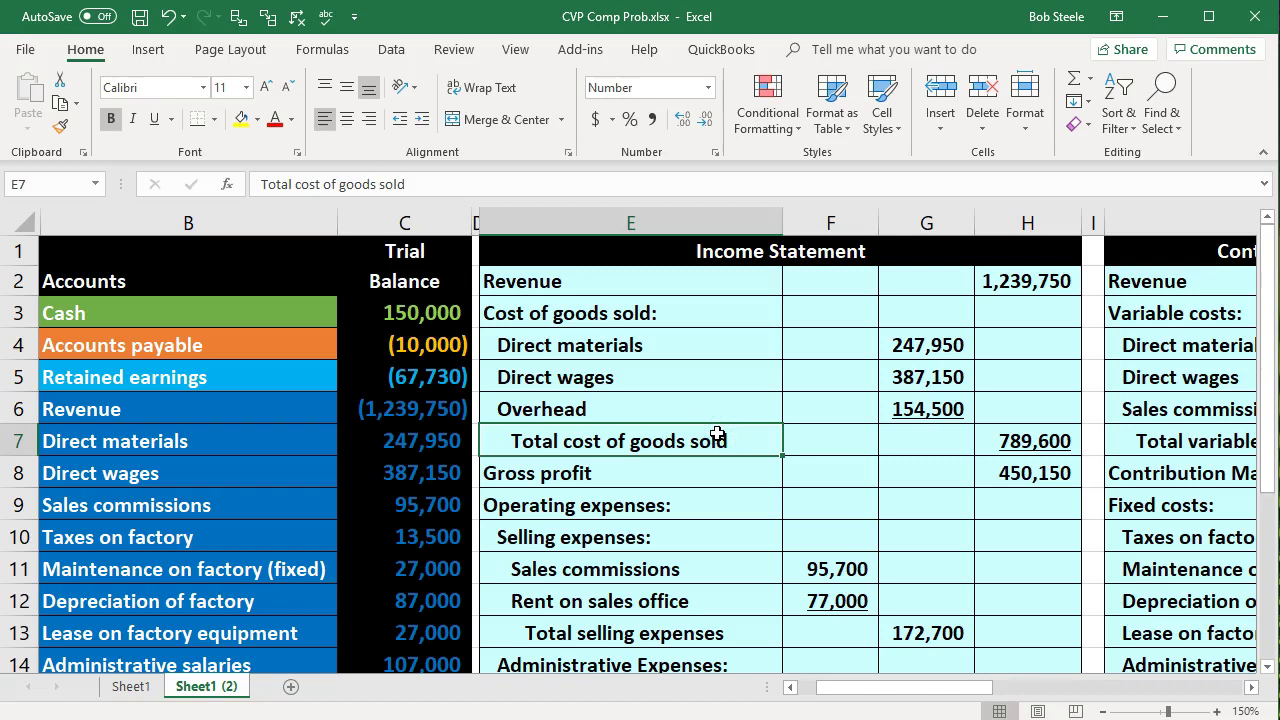
key(Left)
key(Left)
key(Left)
key(Right)
key(Right)
key(Right)
key(Right)
key(Right)
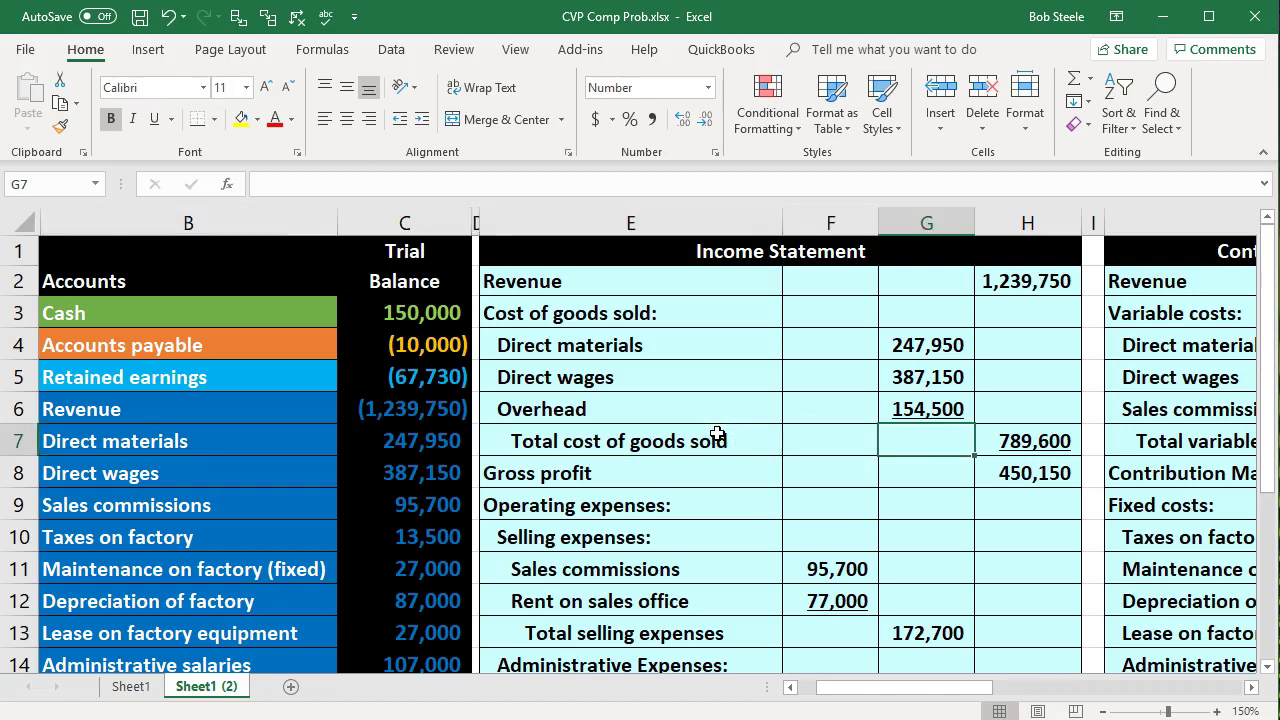
key(Right)
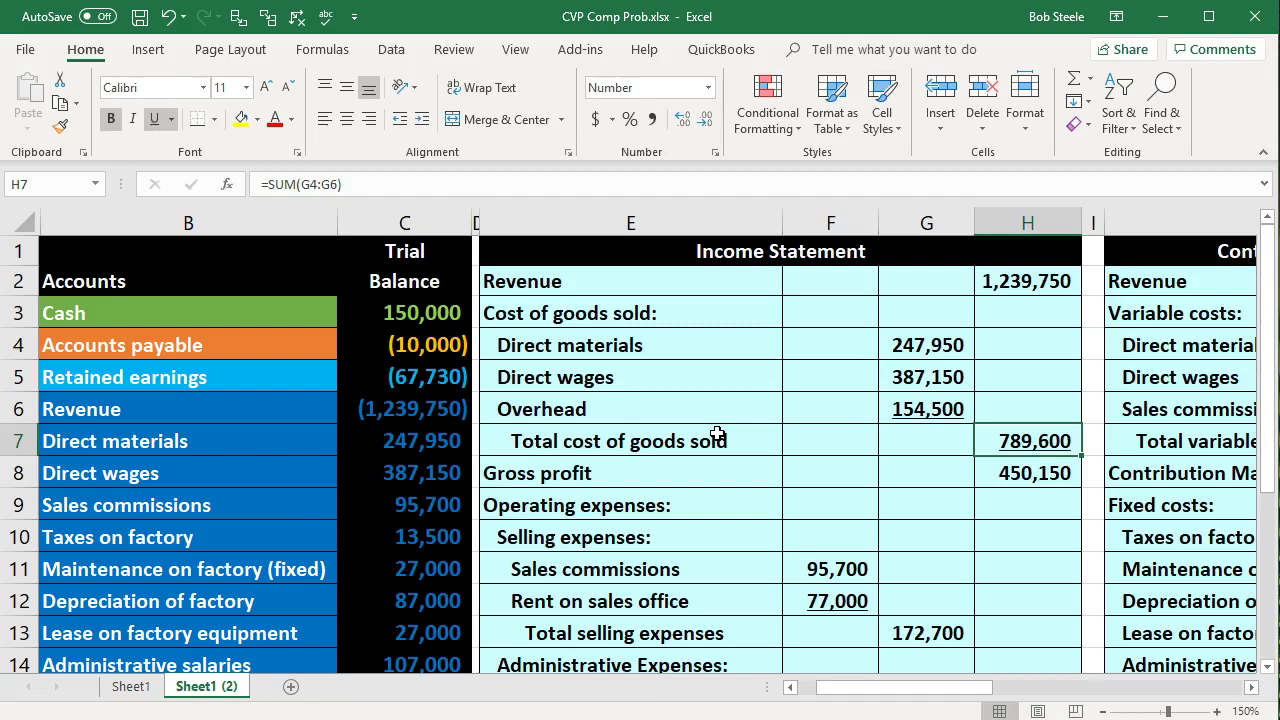
key(Right)
key(Right)
key(Right)
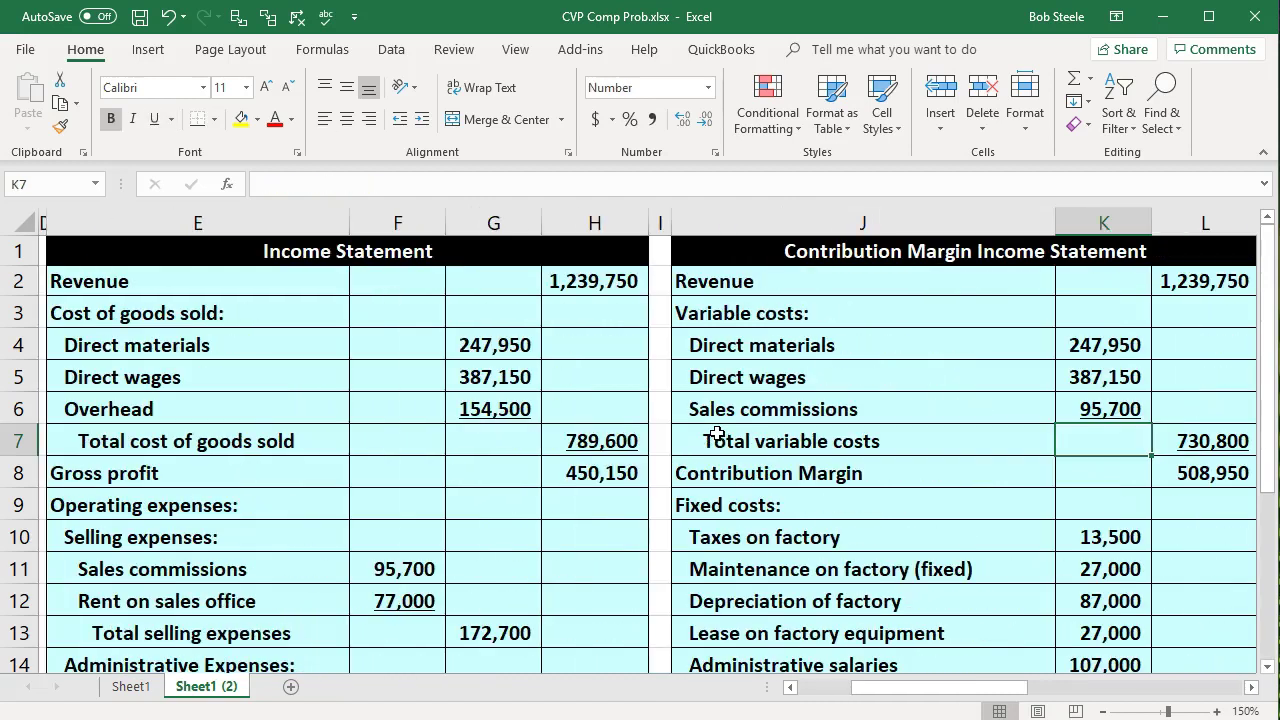
key(Right)
key(Right)
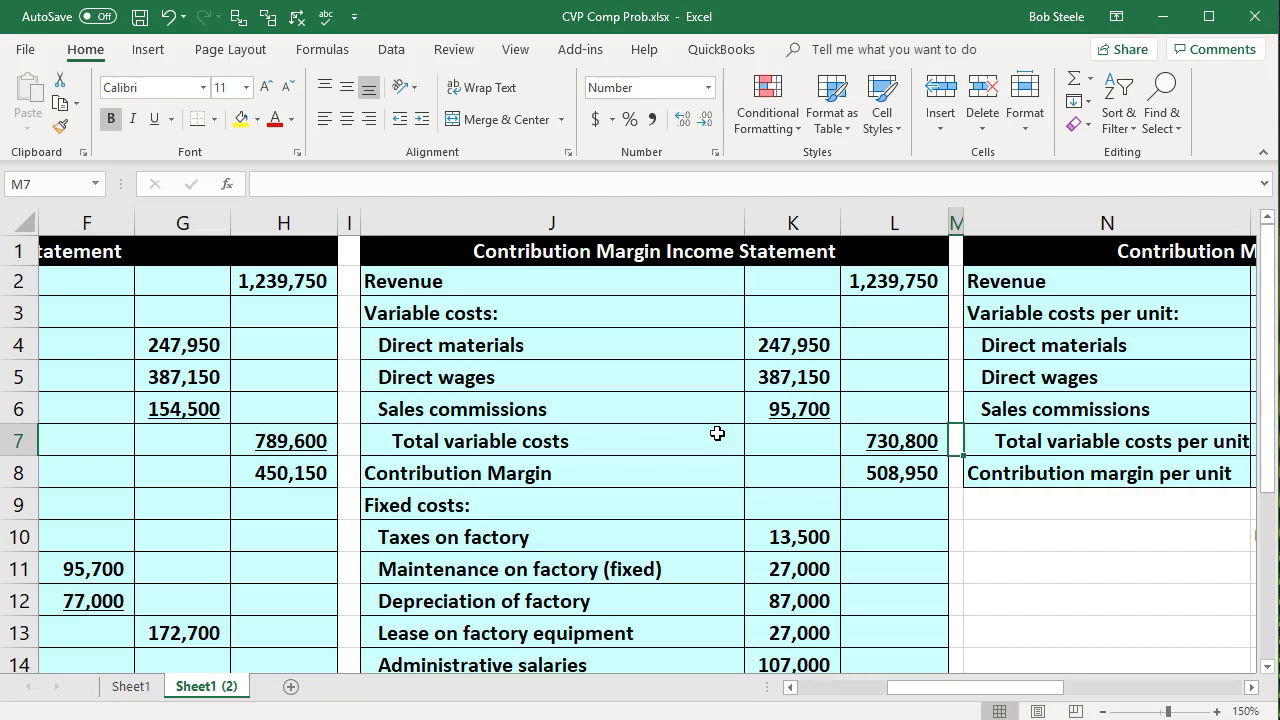
key(Right)
key(Right)
key(Right)
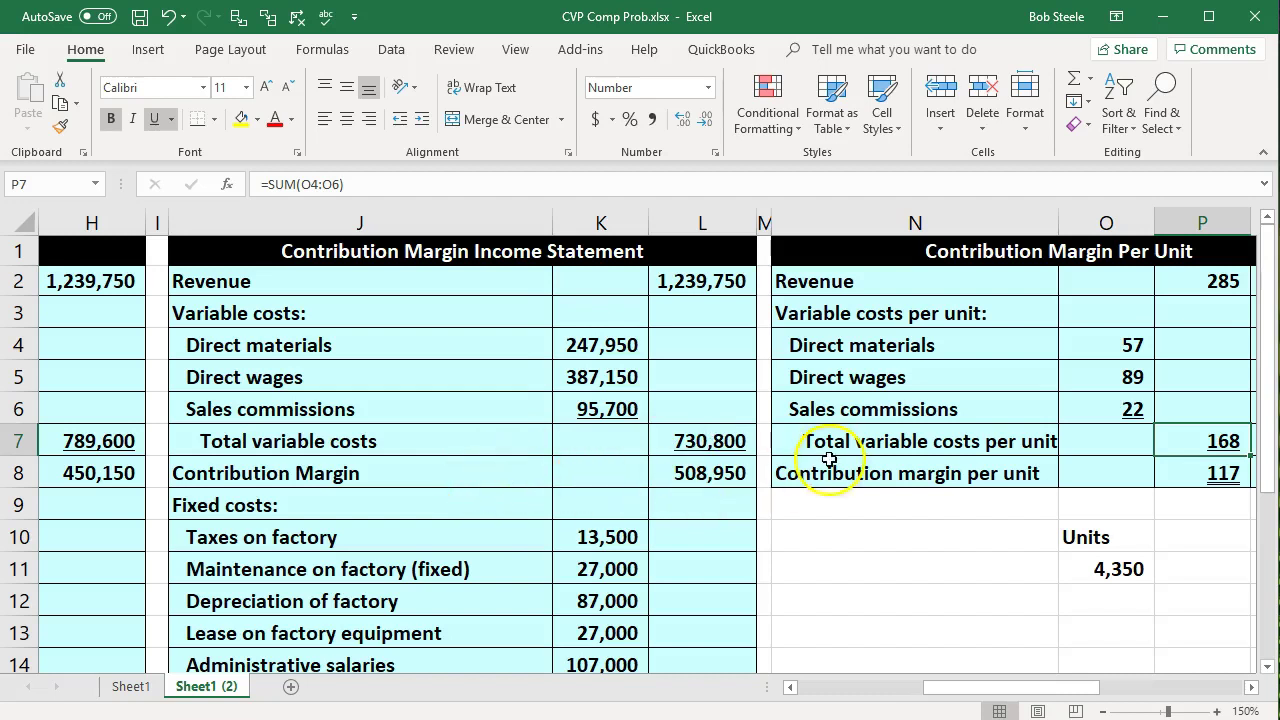
Check the per-unit cost and contribution margin figures, then select the first Break Even Point Units cell
drag(830, 446, 832, 457)
key(Right)
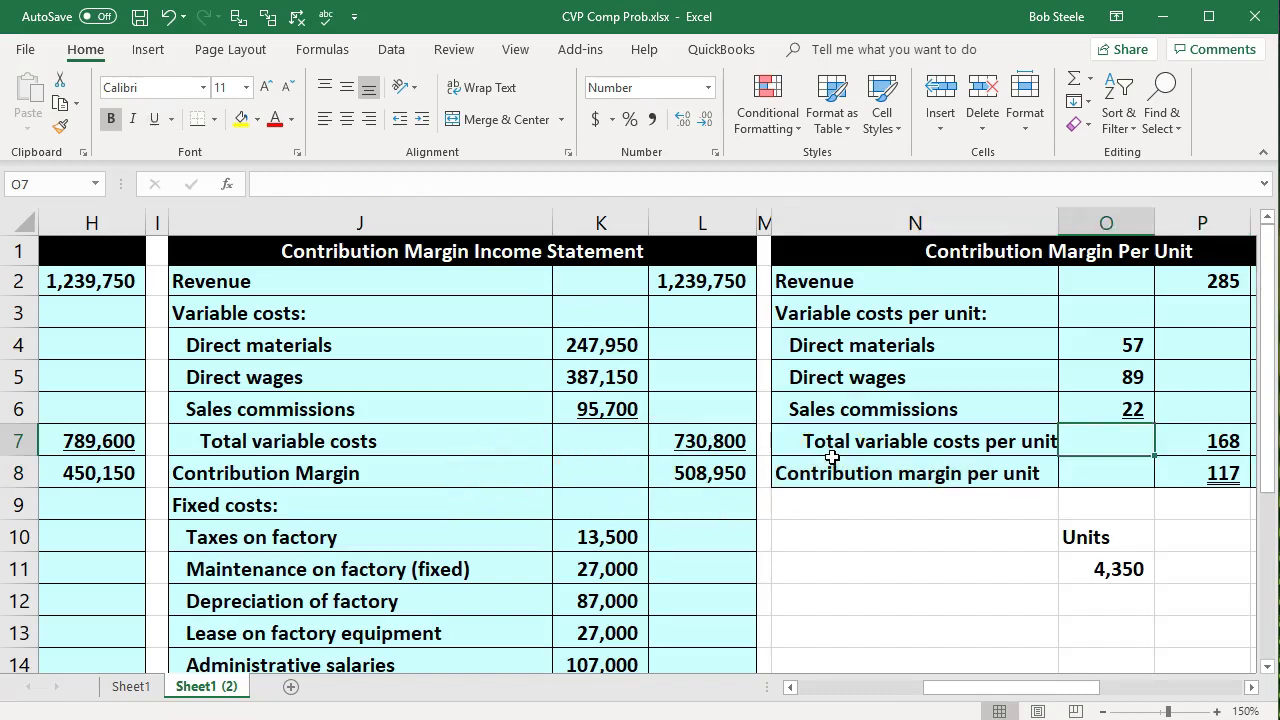
key(Right)
key(Right)
key(Right)
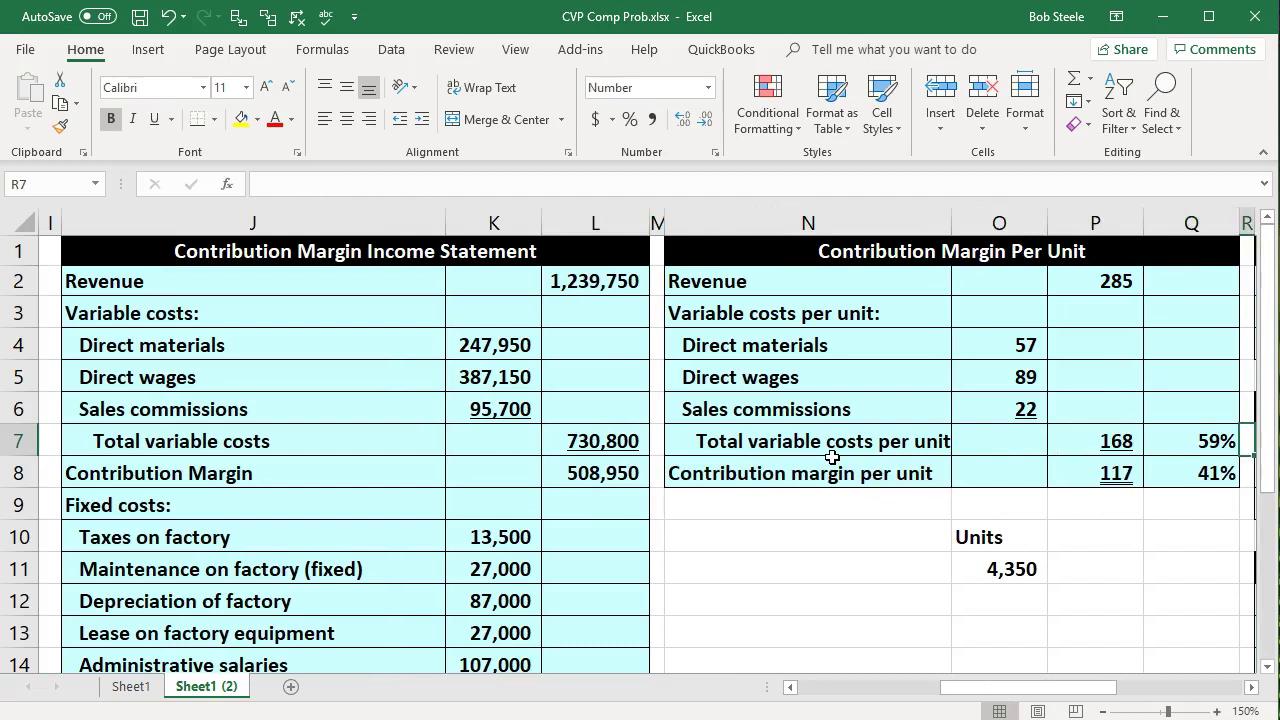
key(Right)
key(Right)
key(Right)
key(Right)
key(Right)
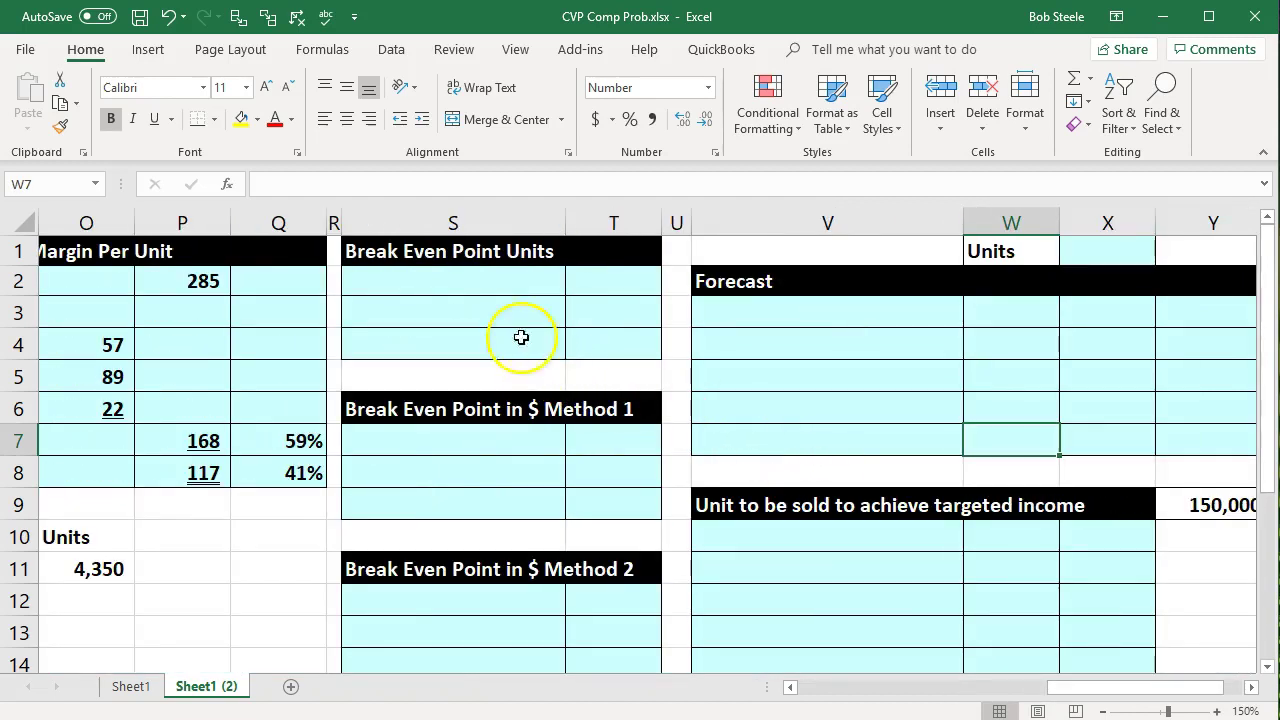
click(467, 280)
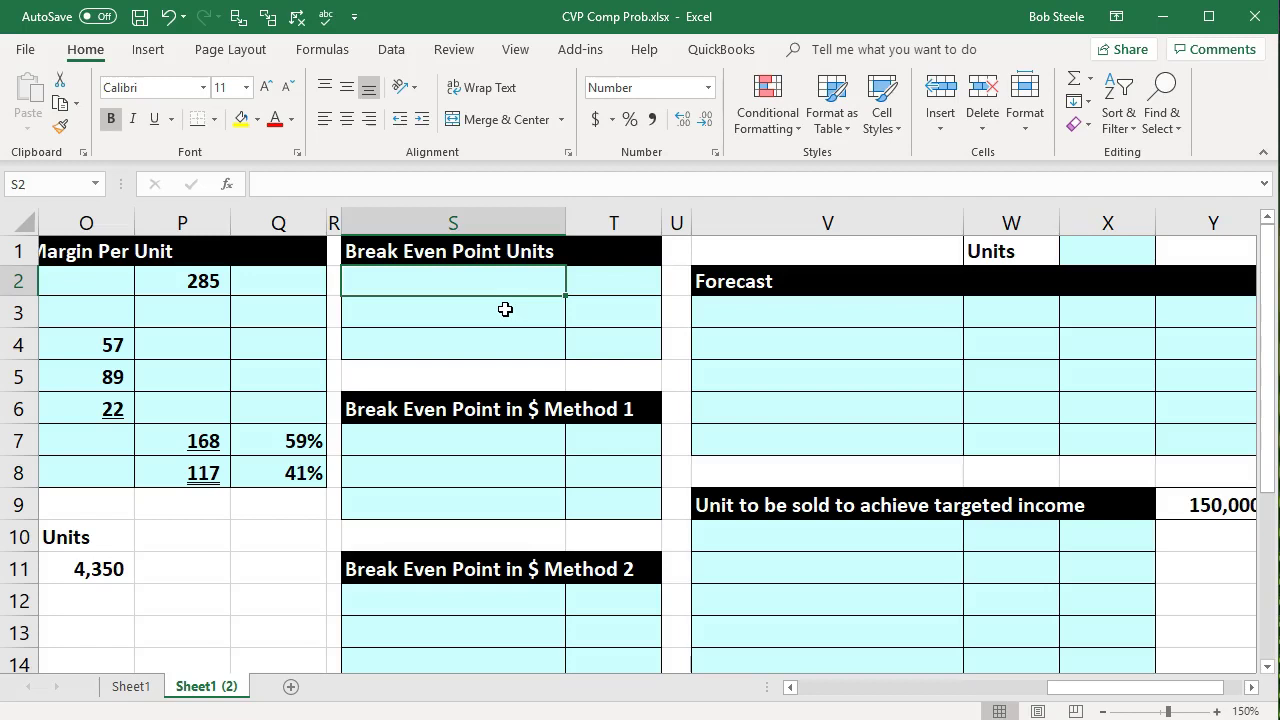
Label cell S2 'Fixed costs'
text(Fixed C)
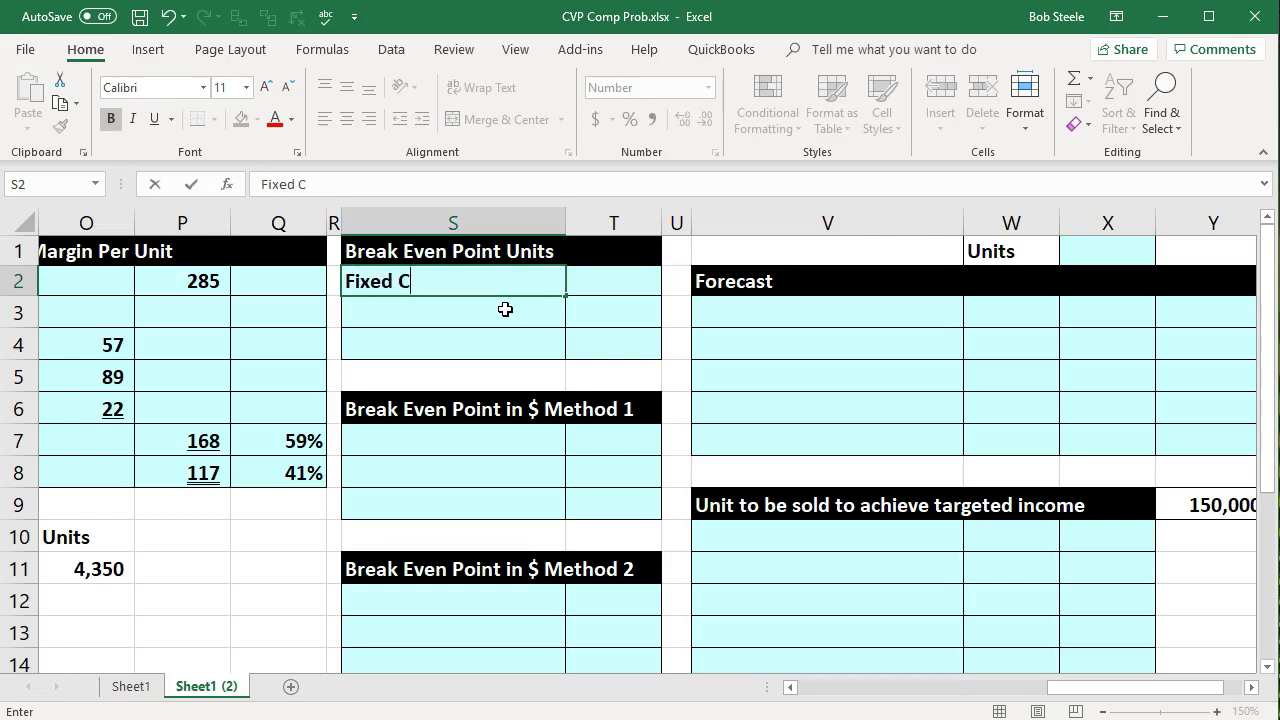
key(BackSpace)
text(costs)
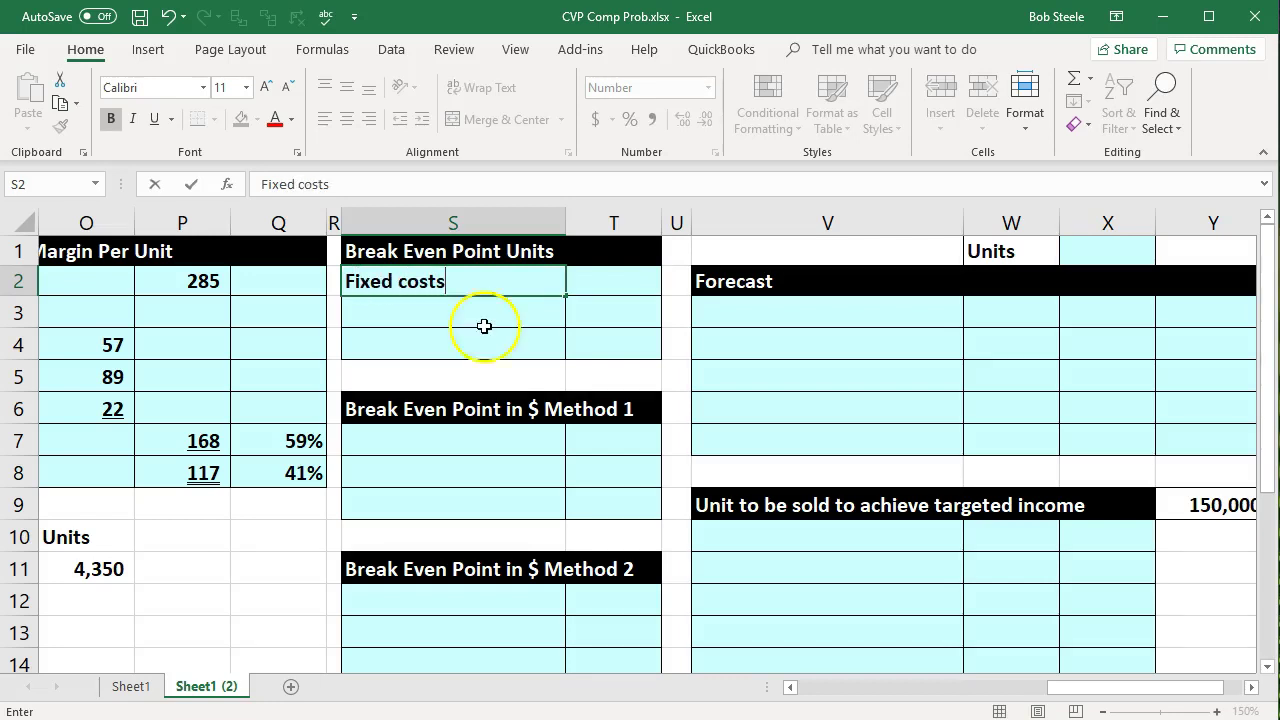
scroll(1011, 286, left, 3)
Link T2 to the 388,500 total fixed costs in L17
click(1014, 284)
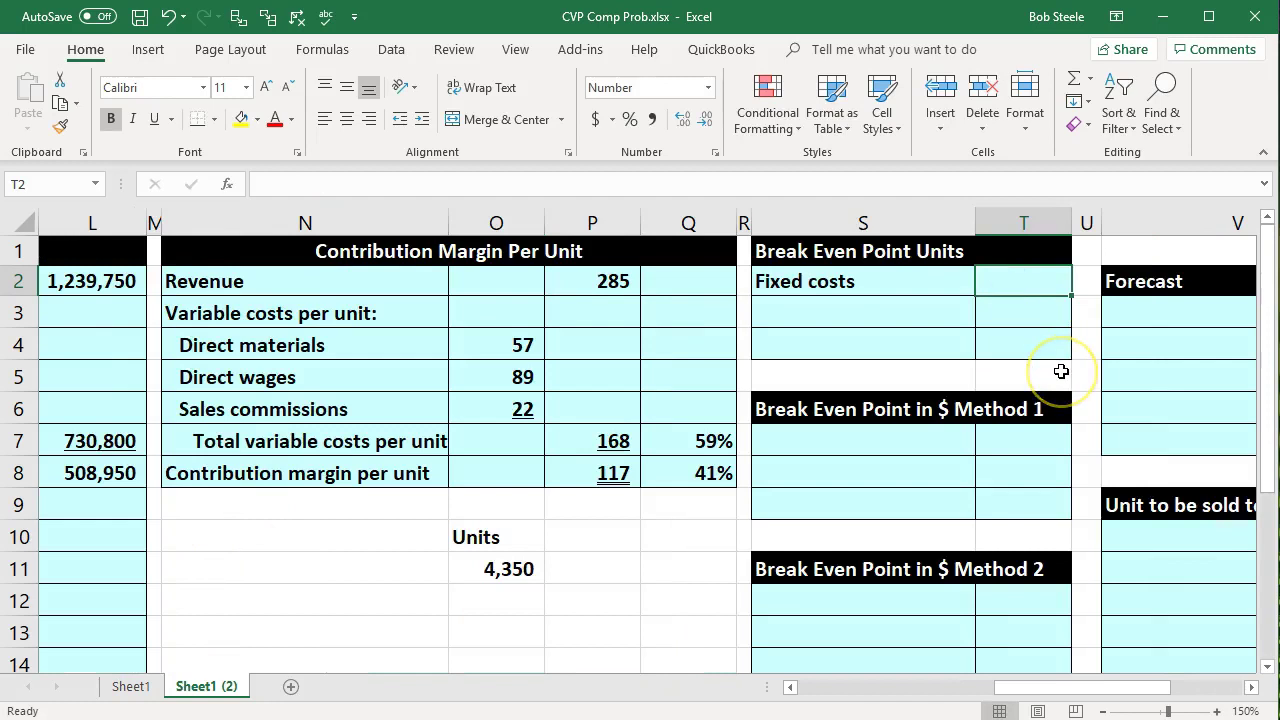
text(=)
key(Left)
key(Left)
key(Left)
key(Left)
key(Left)
key(Left)
key(Left)
key(Left)
key(Left)
key(Left)
key(Left)
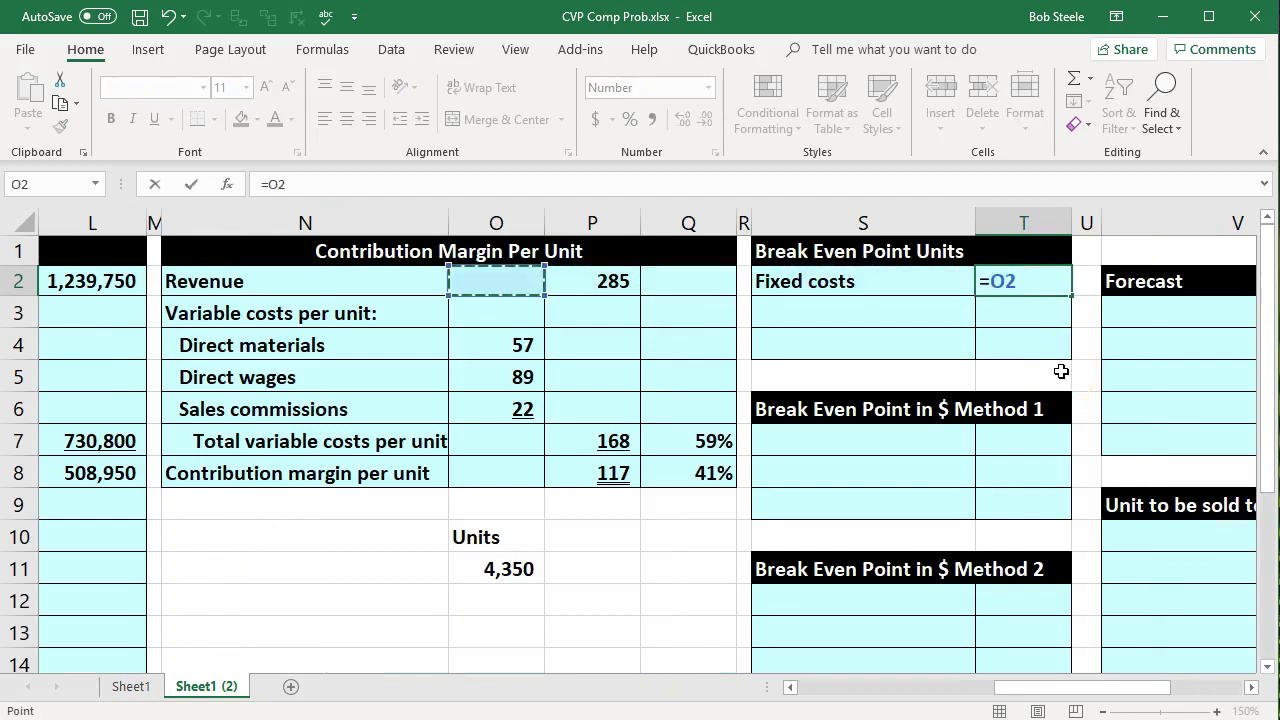
key(Down)
key(Down)
key(Down)
key(Down)
key(Down)
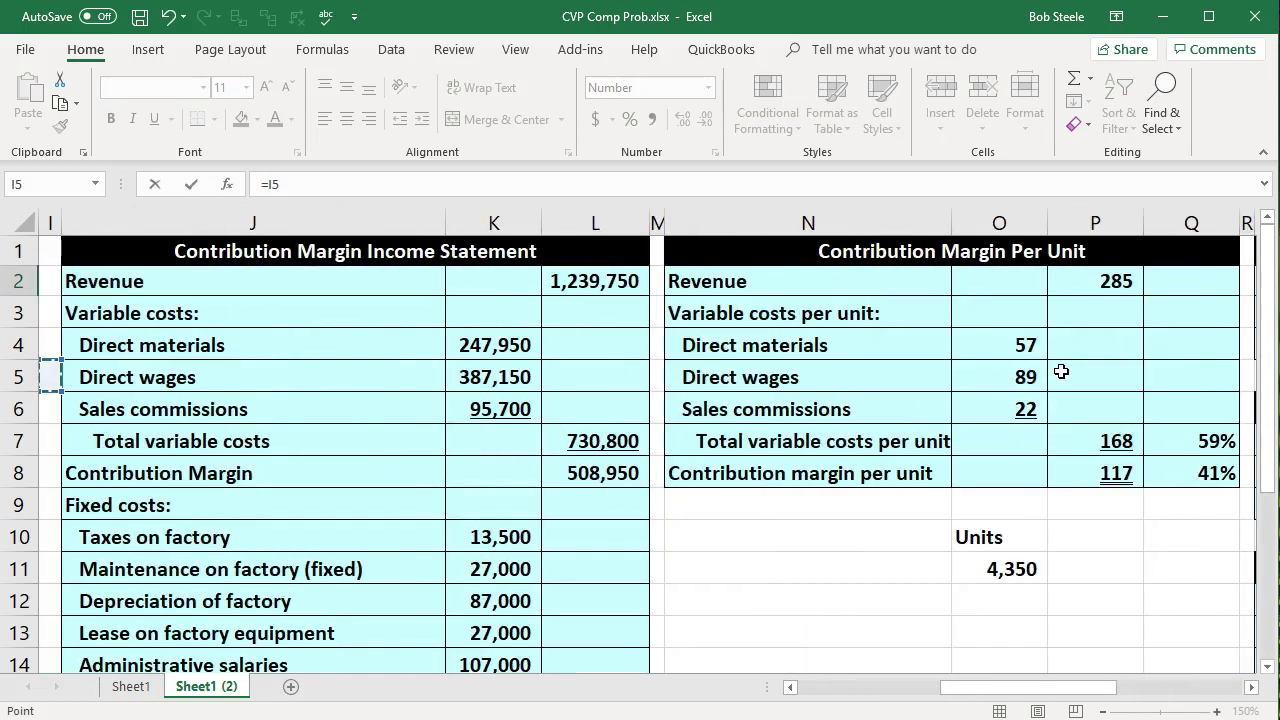
key(Down)
key(Down)
key(Down)
key(Down)
key(Down)
key(Down)
key(Down)
key(Down)
key(Down)
key(Down)
key(Down)
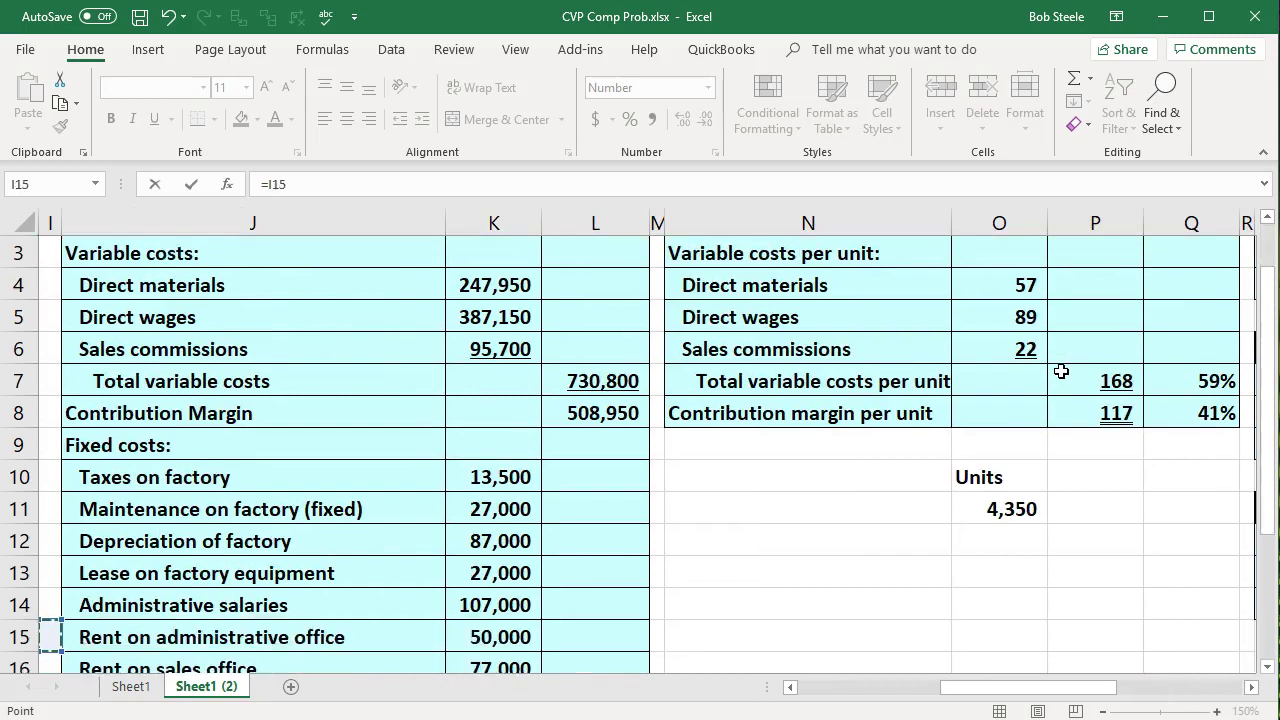
key(Right)
key(Right)
key(Right)
key(Up)
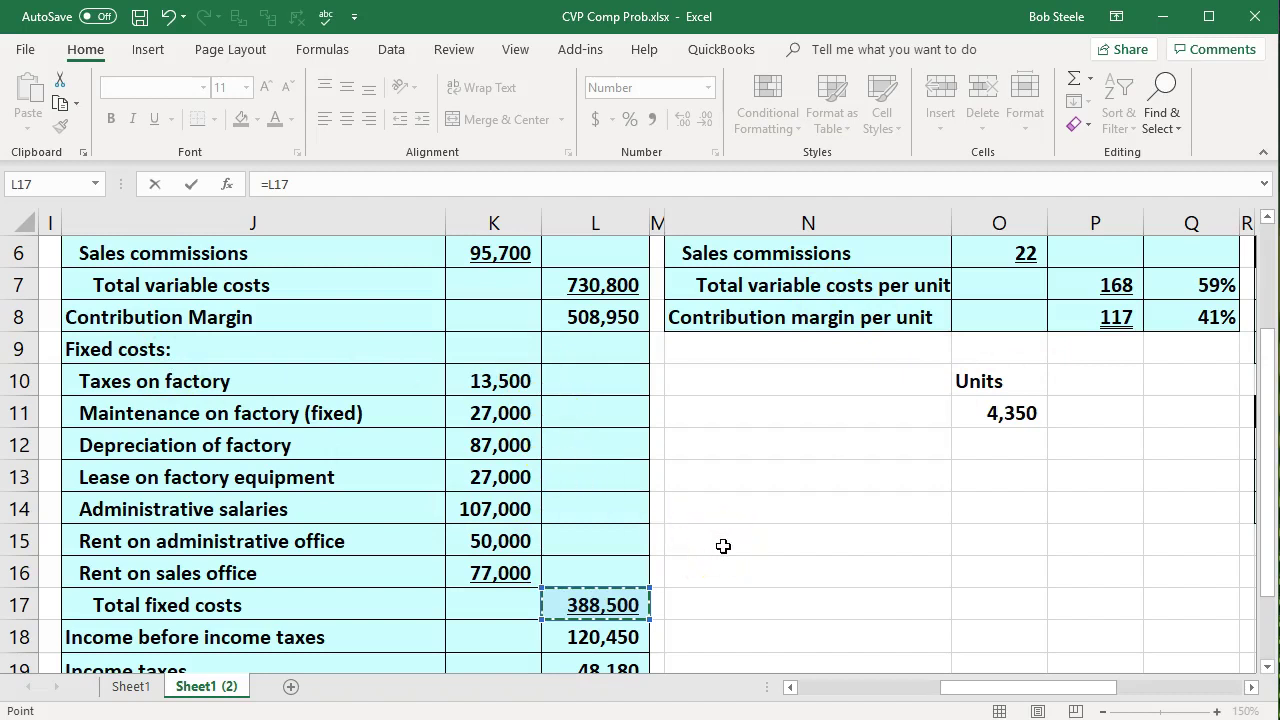
key(Return)
key(Up)
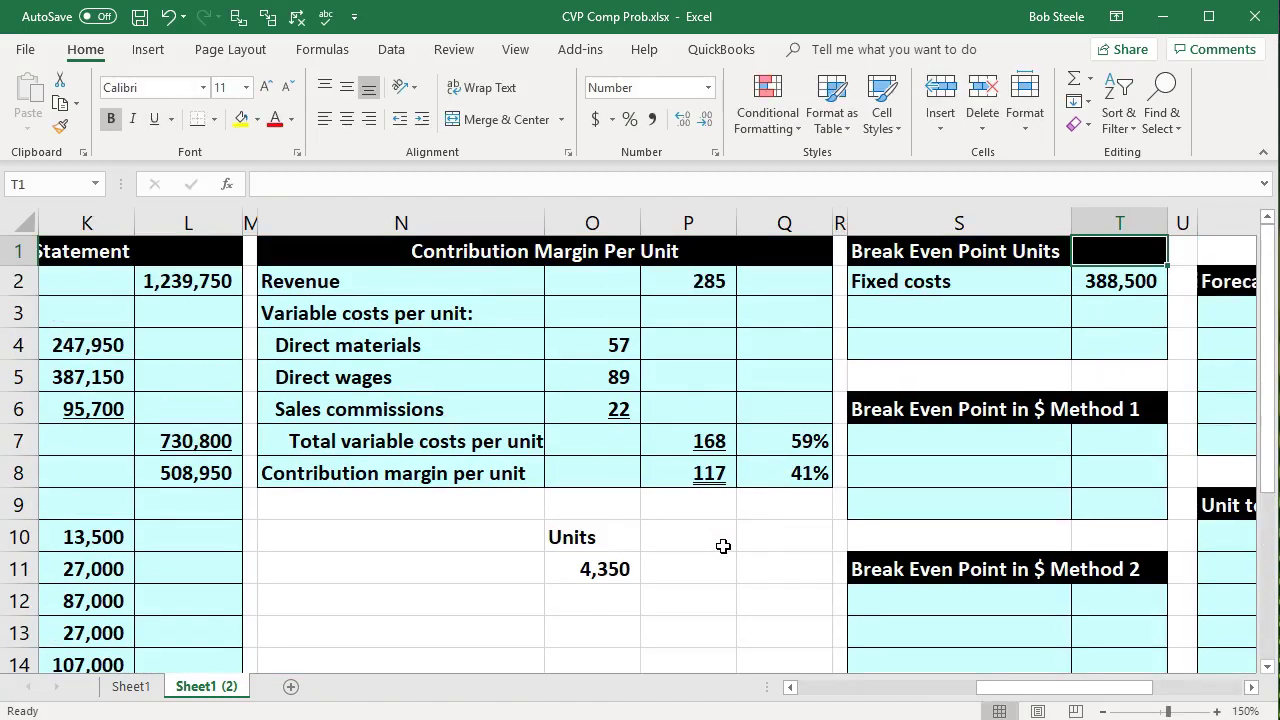
key(Down)
key(Down)
key(Left)
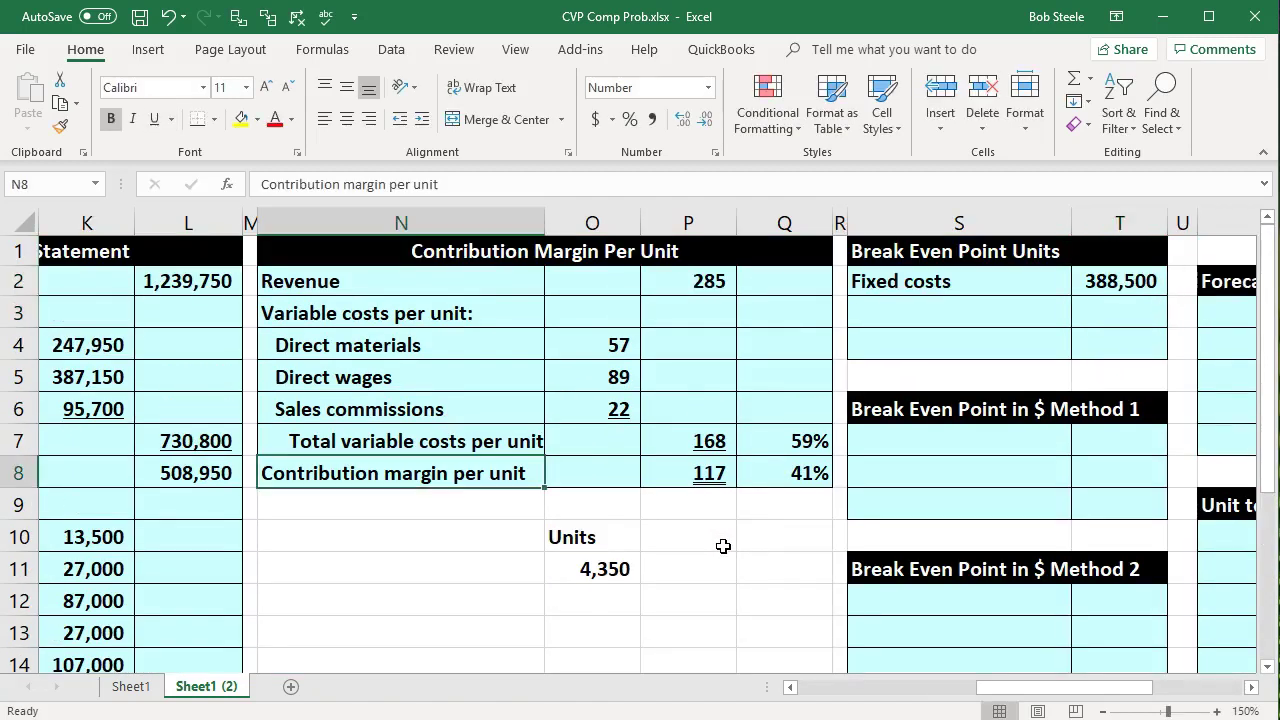
Add a Contribution margin per unit row linked to the statement label and its 117 value, widening column S
click(928, 305)
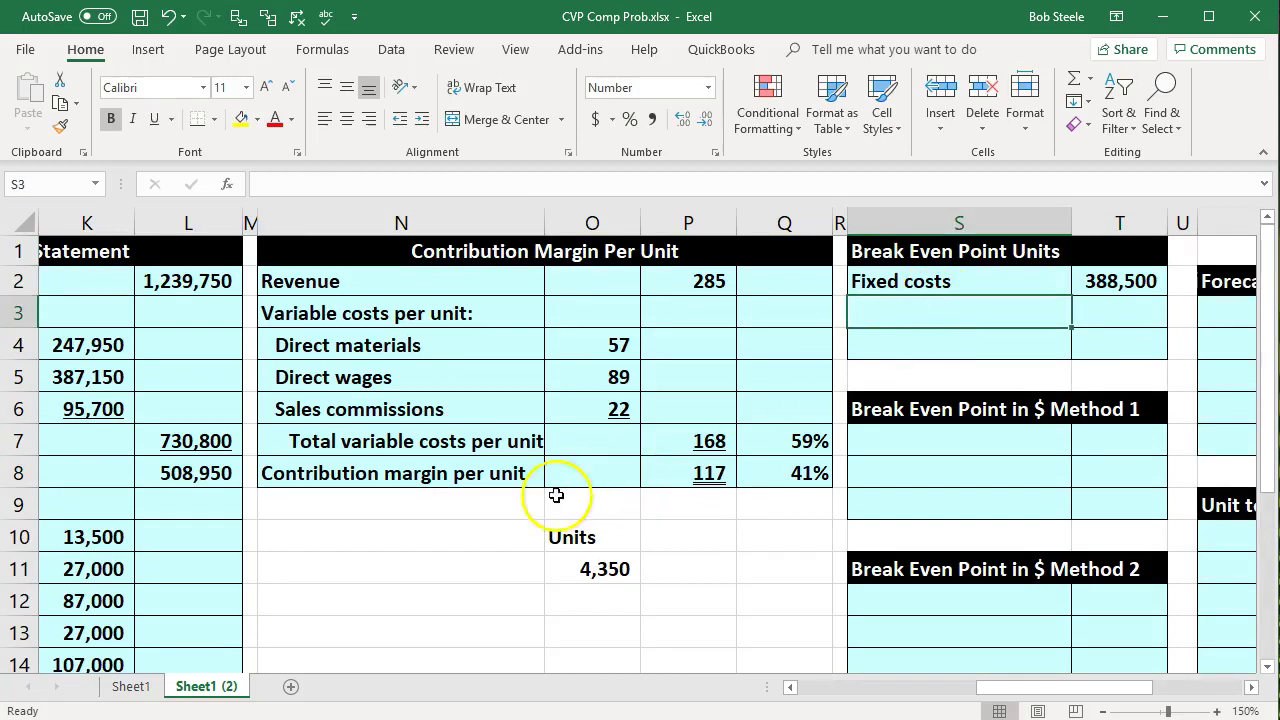
text(=)
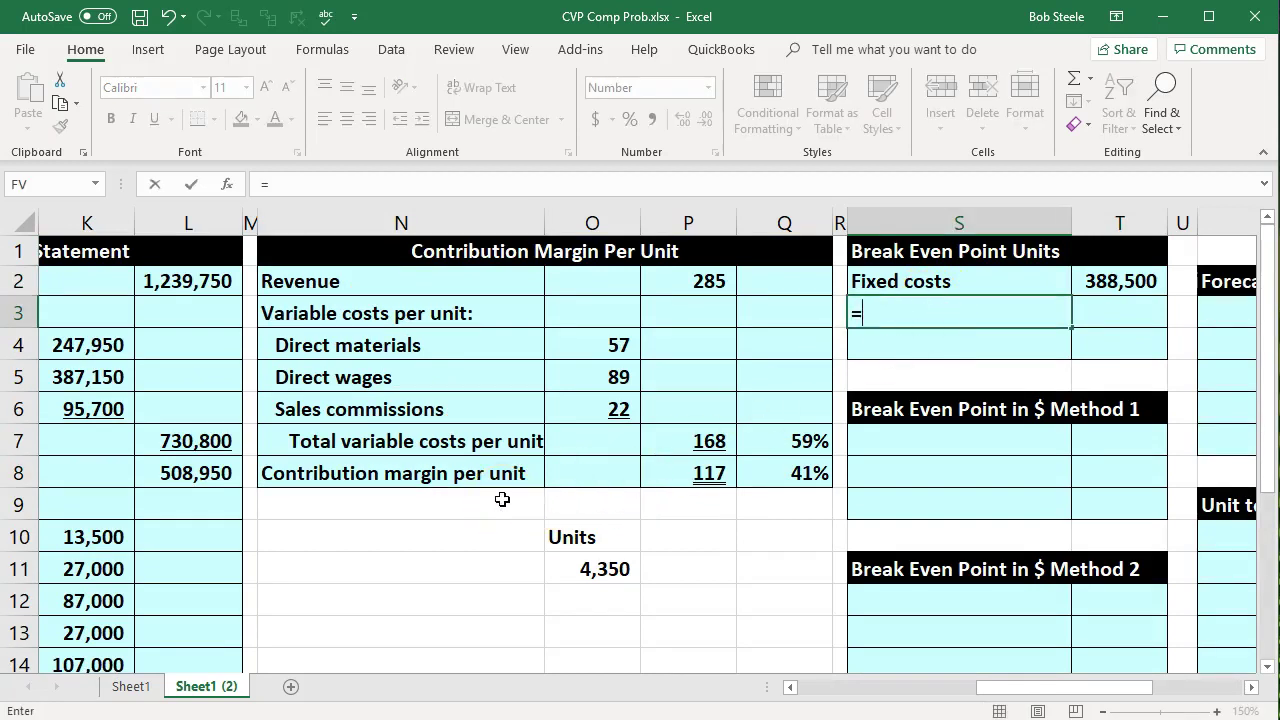
click(445, 476)
key(Return)
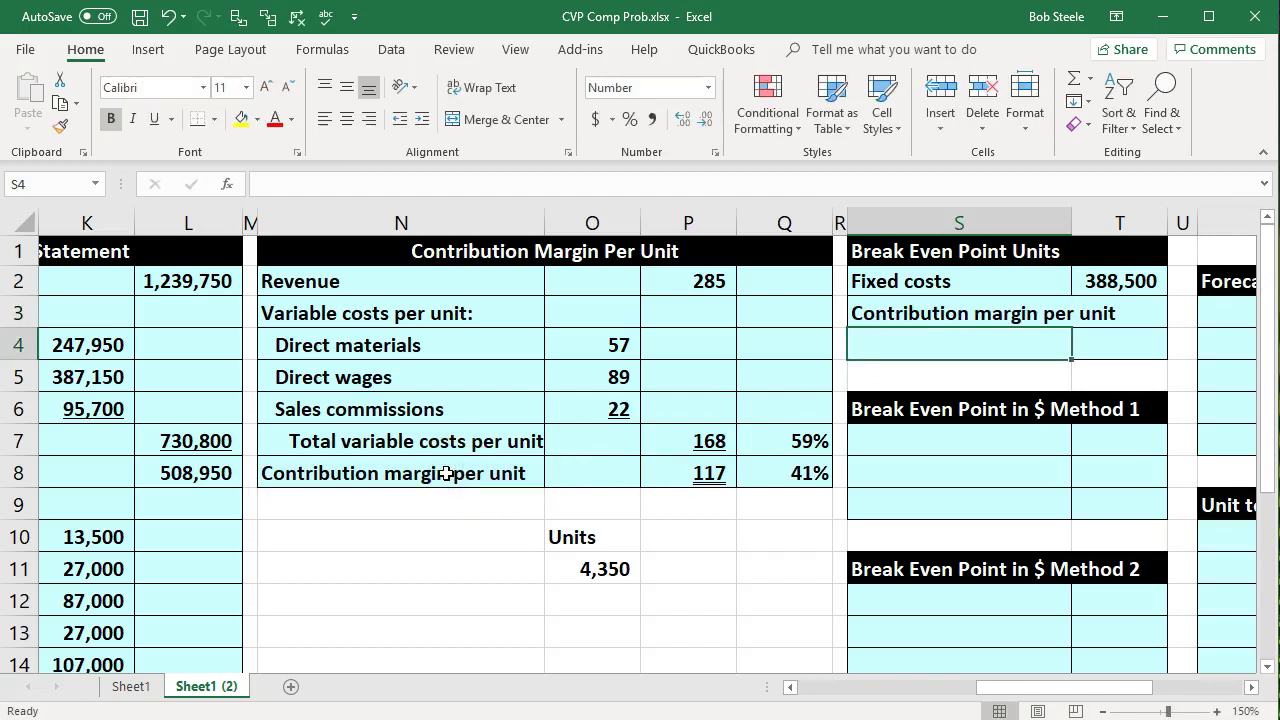
drag(1071, 221, 1123, 221)
click(1166, 314)
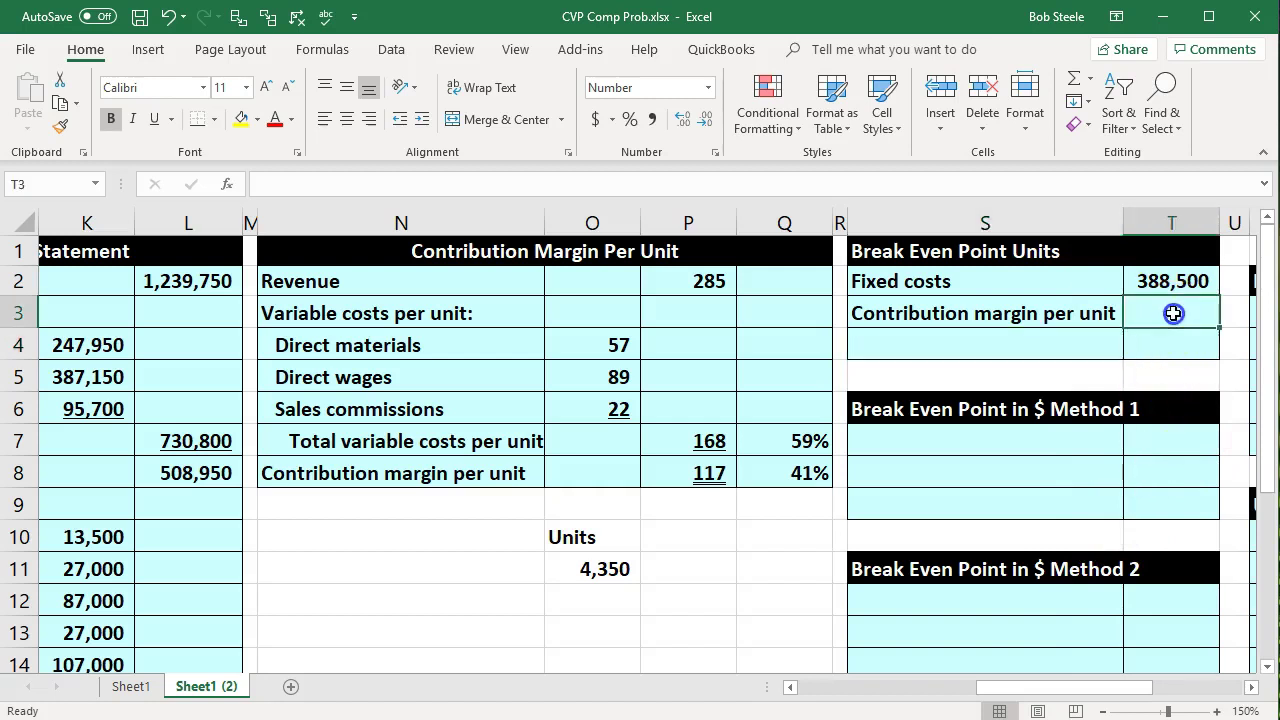
text(=)
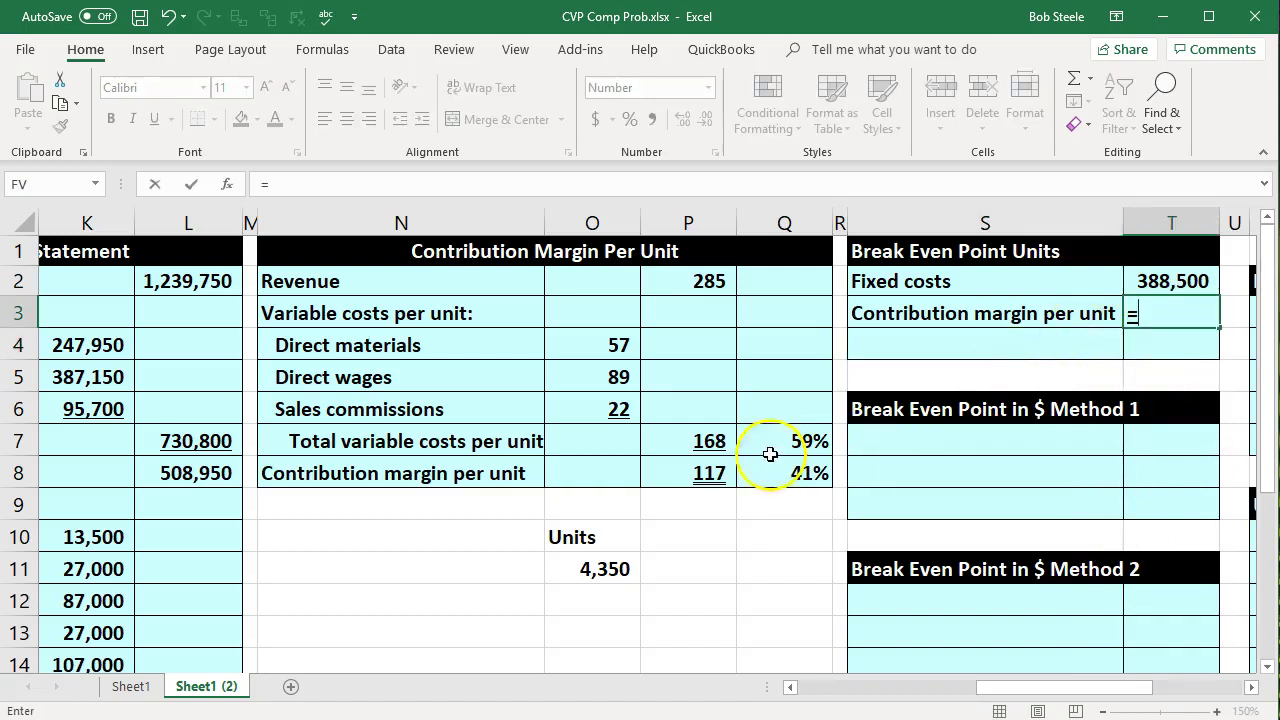
click(720, 470)
key(Return)
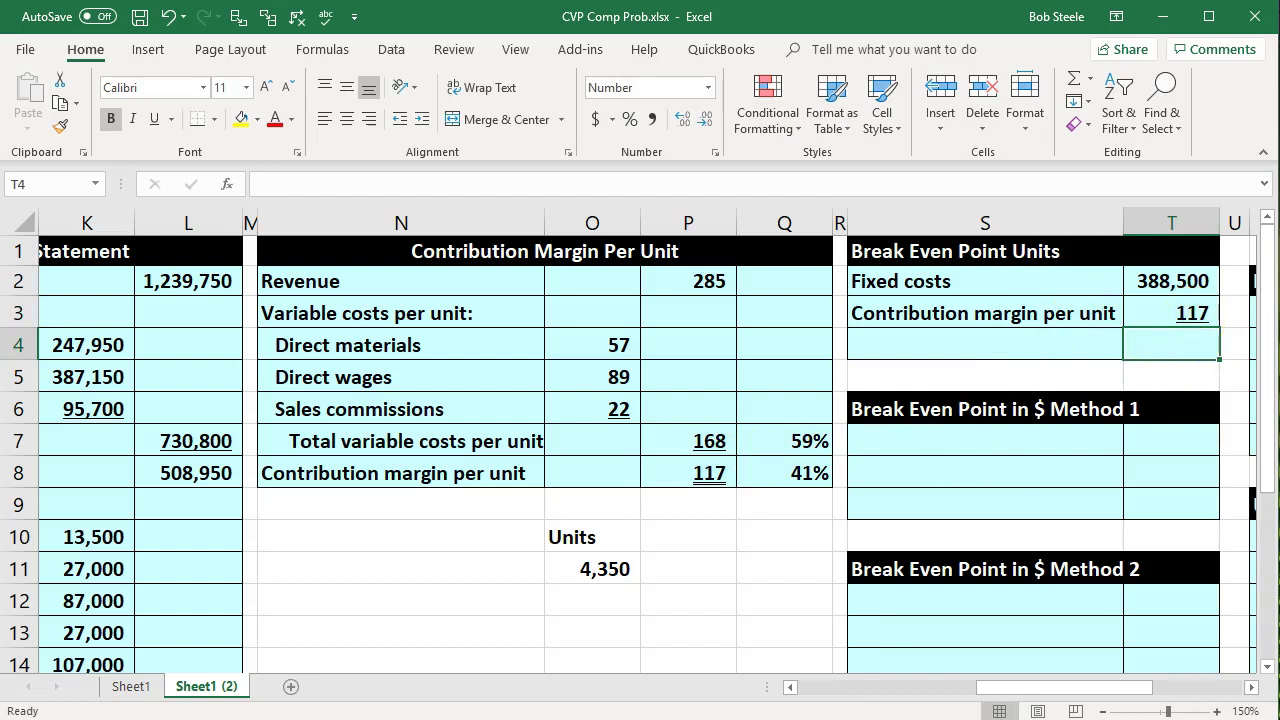
Fill S4 with the Break Even Point Units heading pasted as values
click(947, 347)
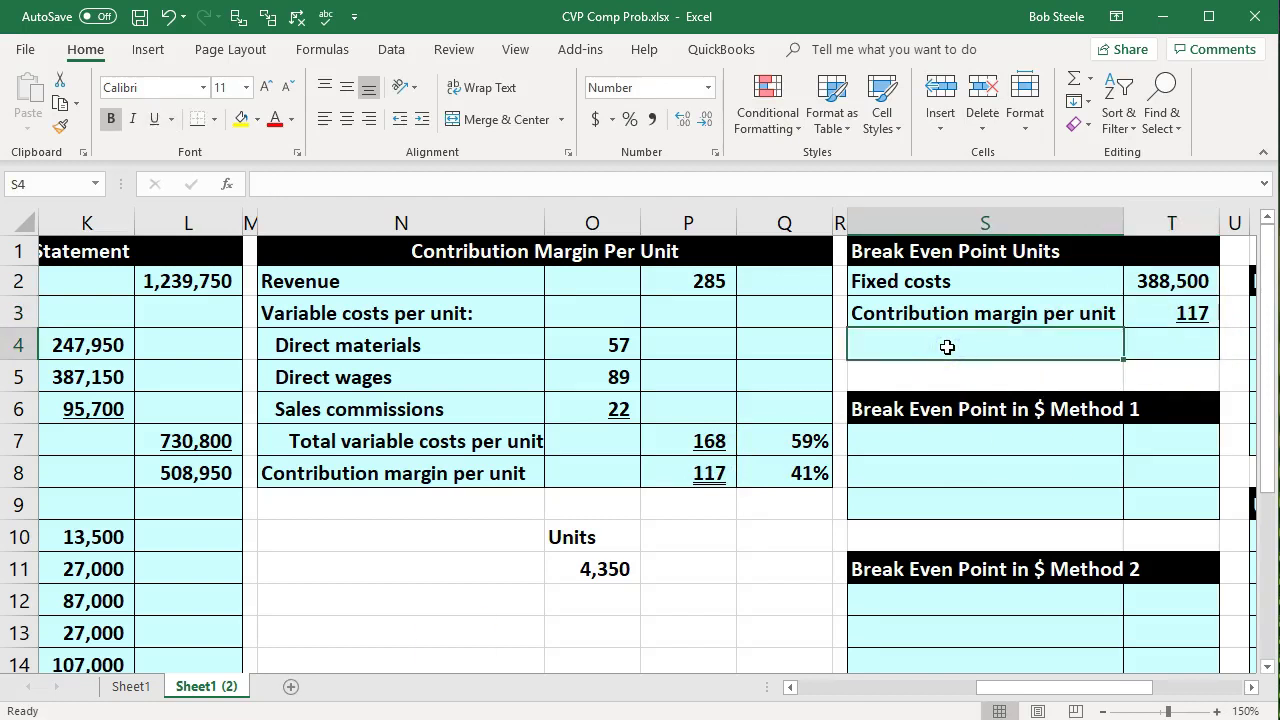
text(B)
key(Return)
click(973, 257)
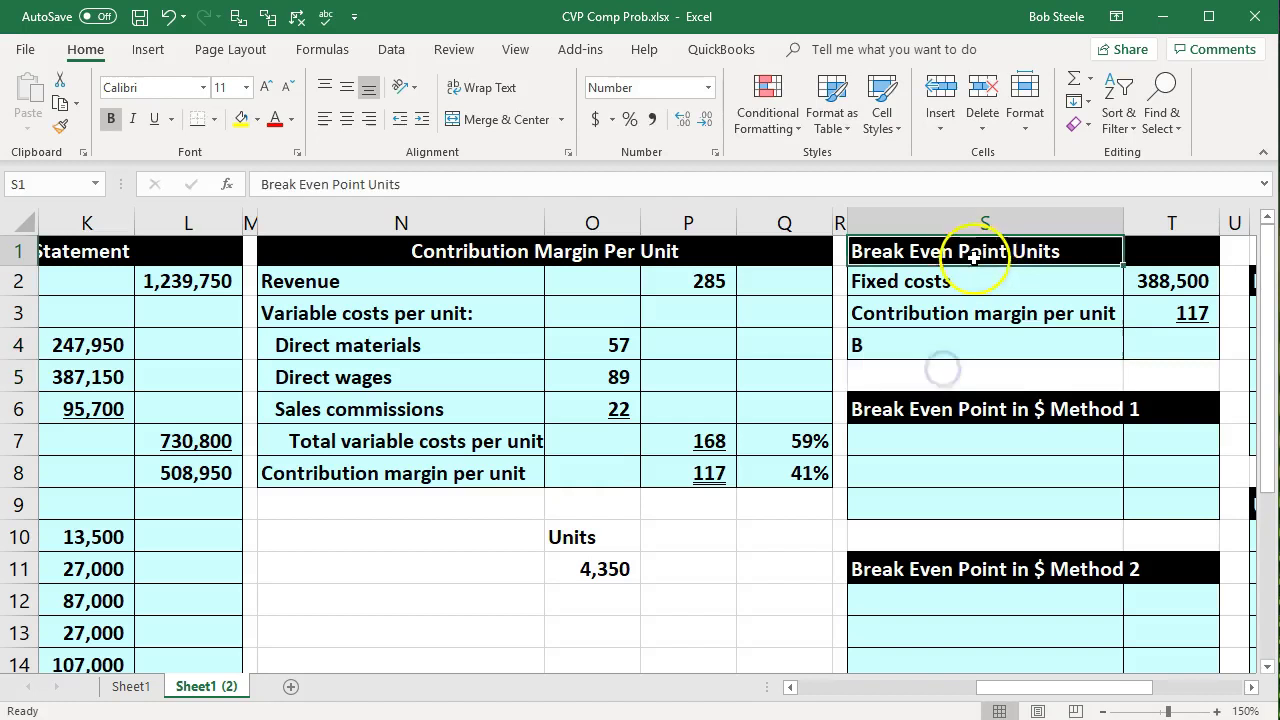
key(ctrl+c)
click(928, 351)
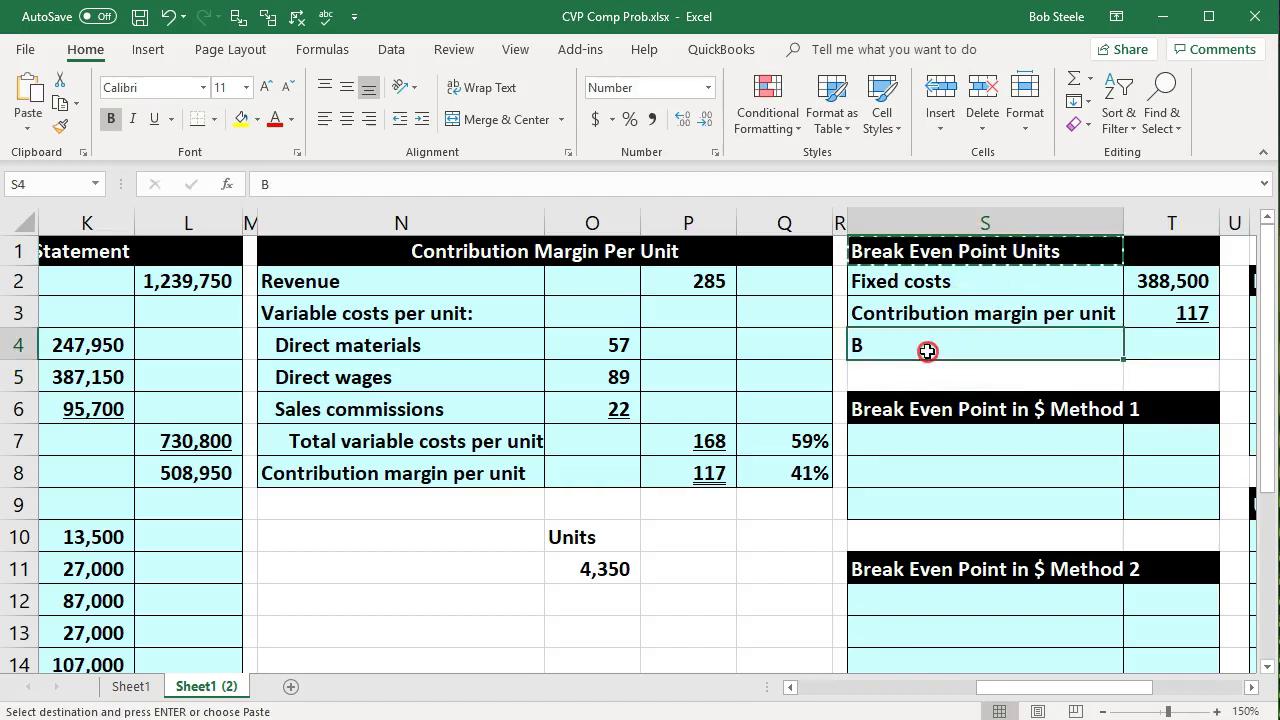
right_click(928, 351)
click(1005, 440)
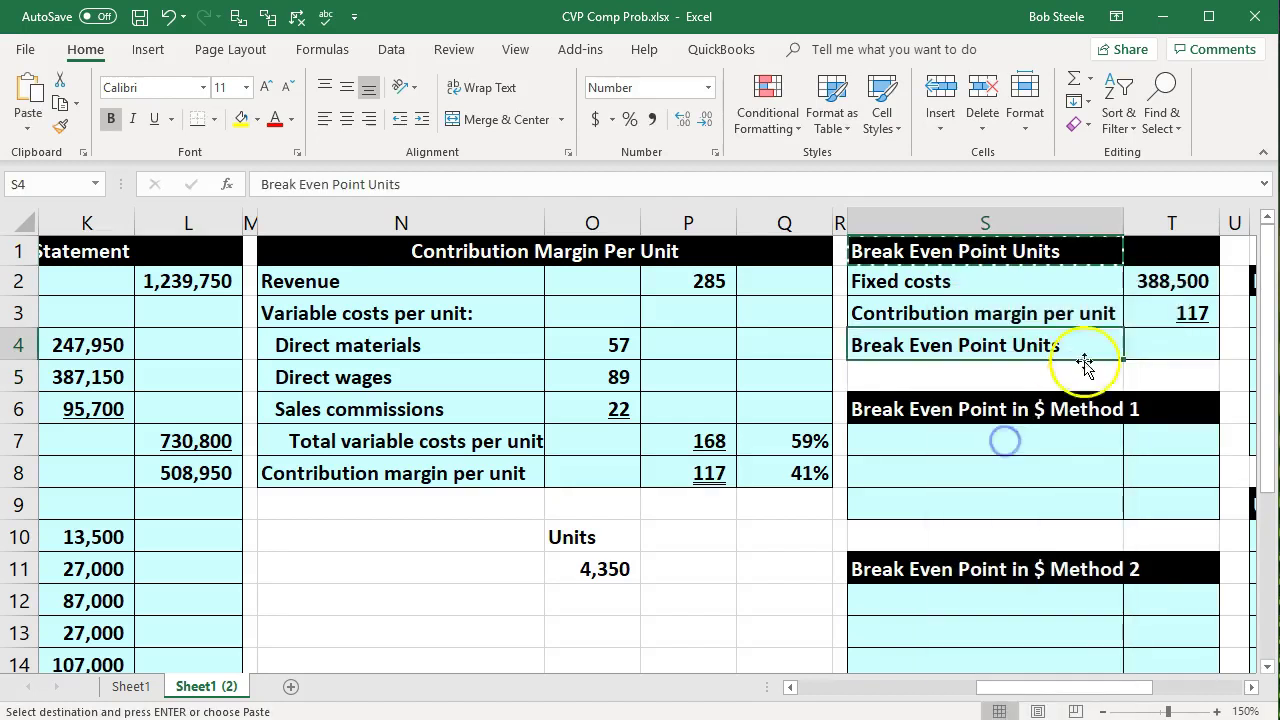
click(1158, 341)
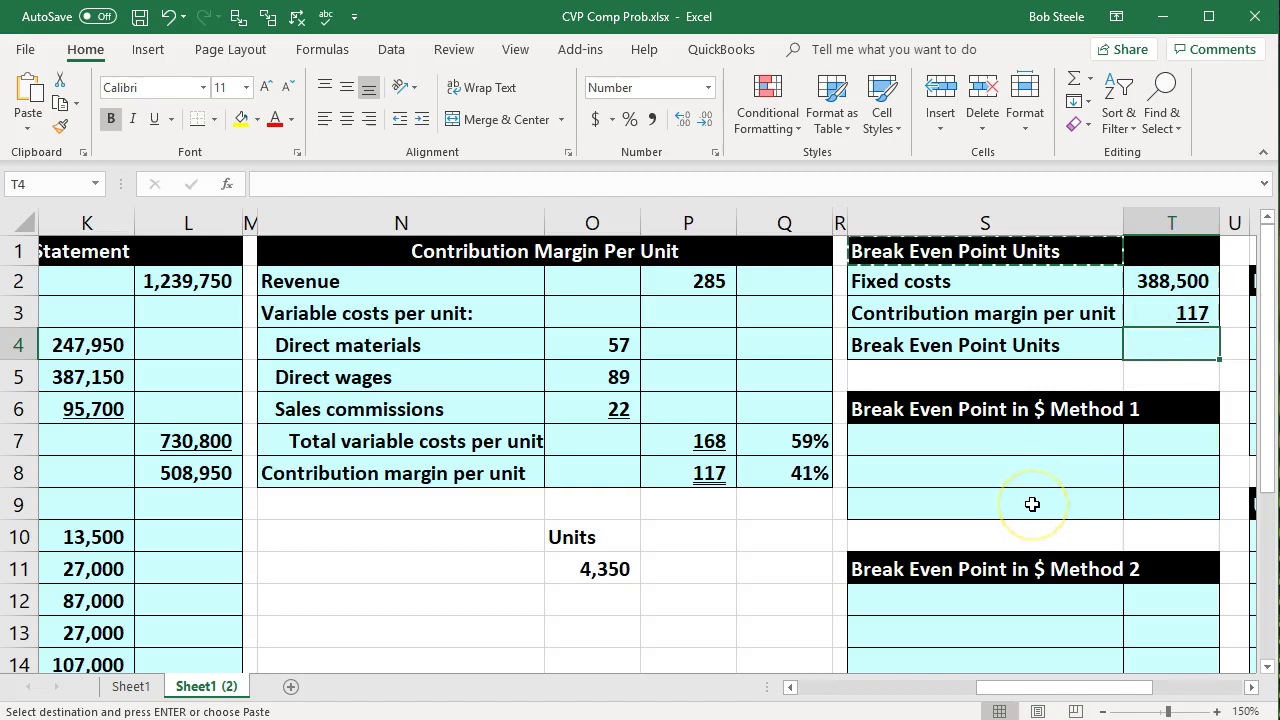
Enter =T2/T3 in T4, giving 3,321 break-even units
text(=)
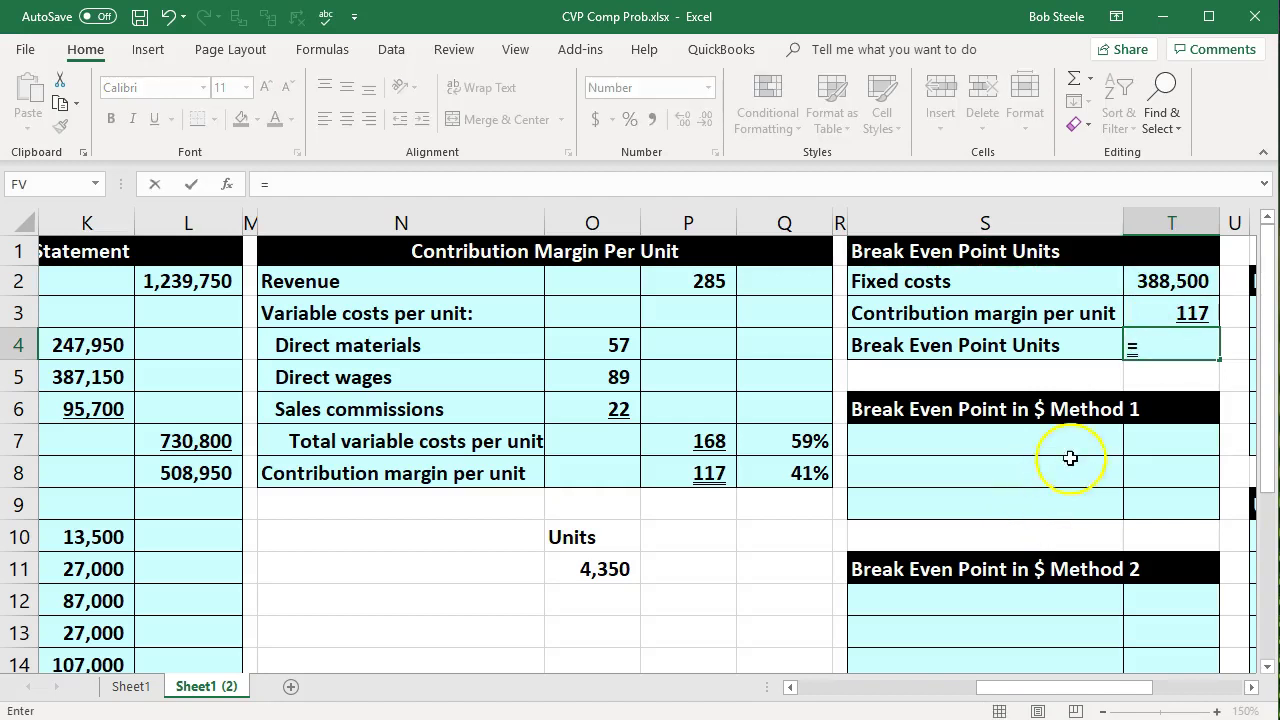
click(1151, 280)
text(/)
click(1166, 305)
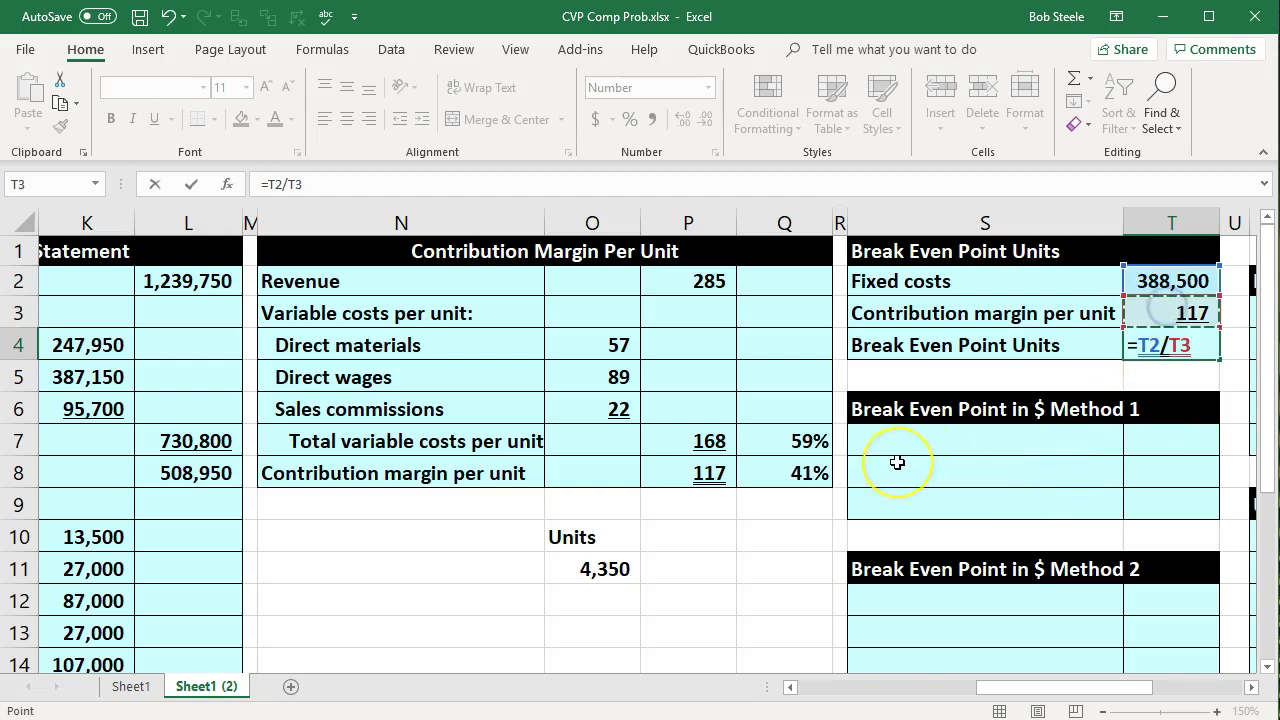
key(Return)
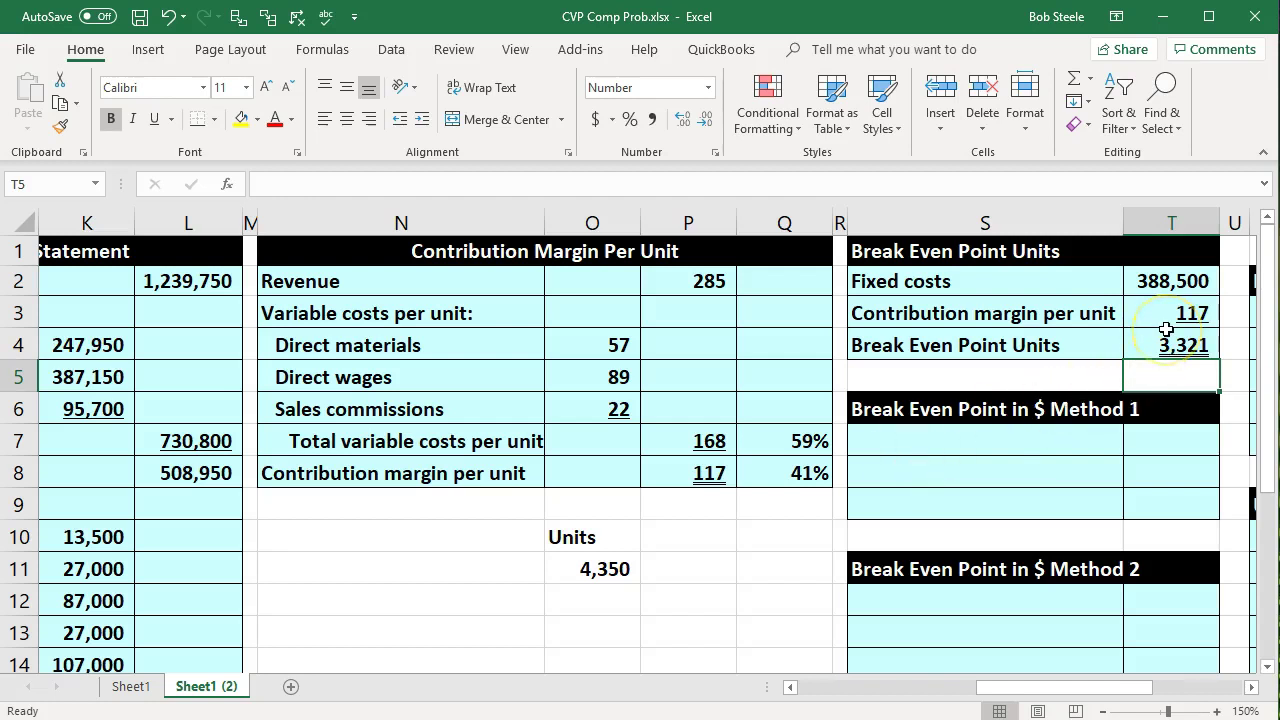
click(1163, 321)
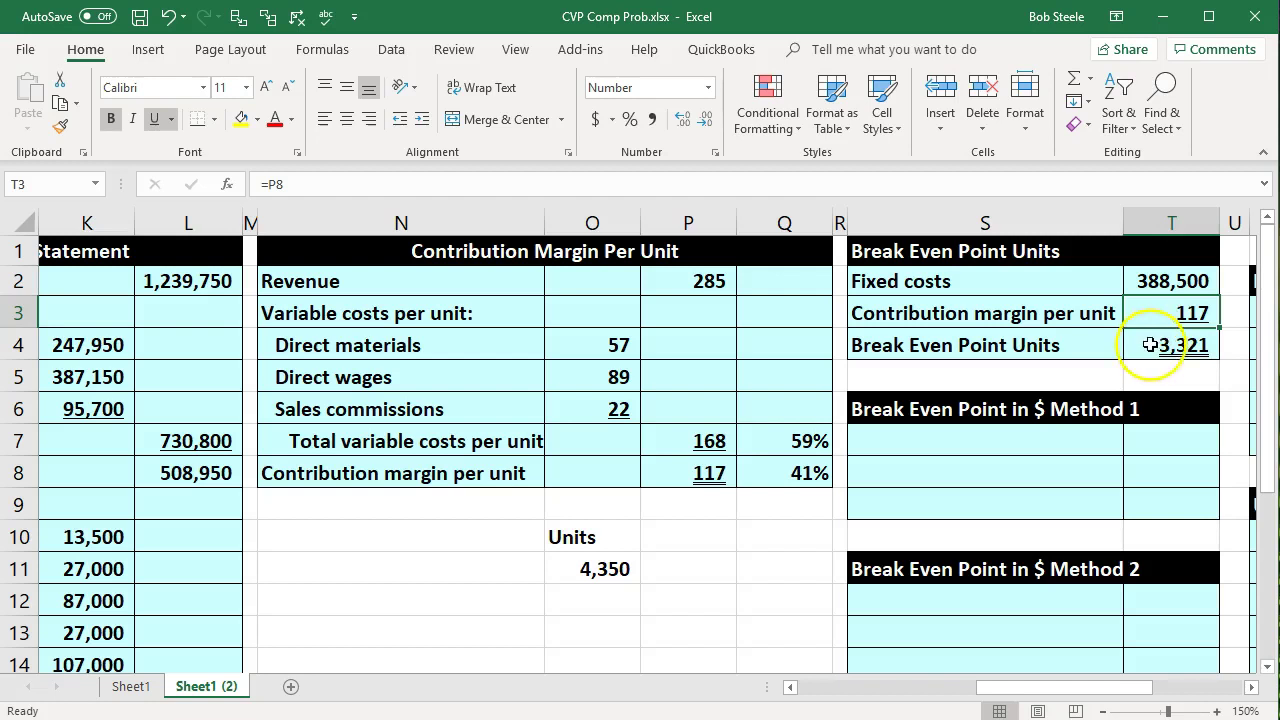
click(1162, 344)
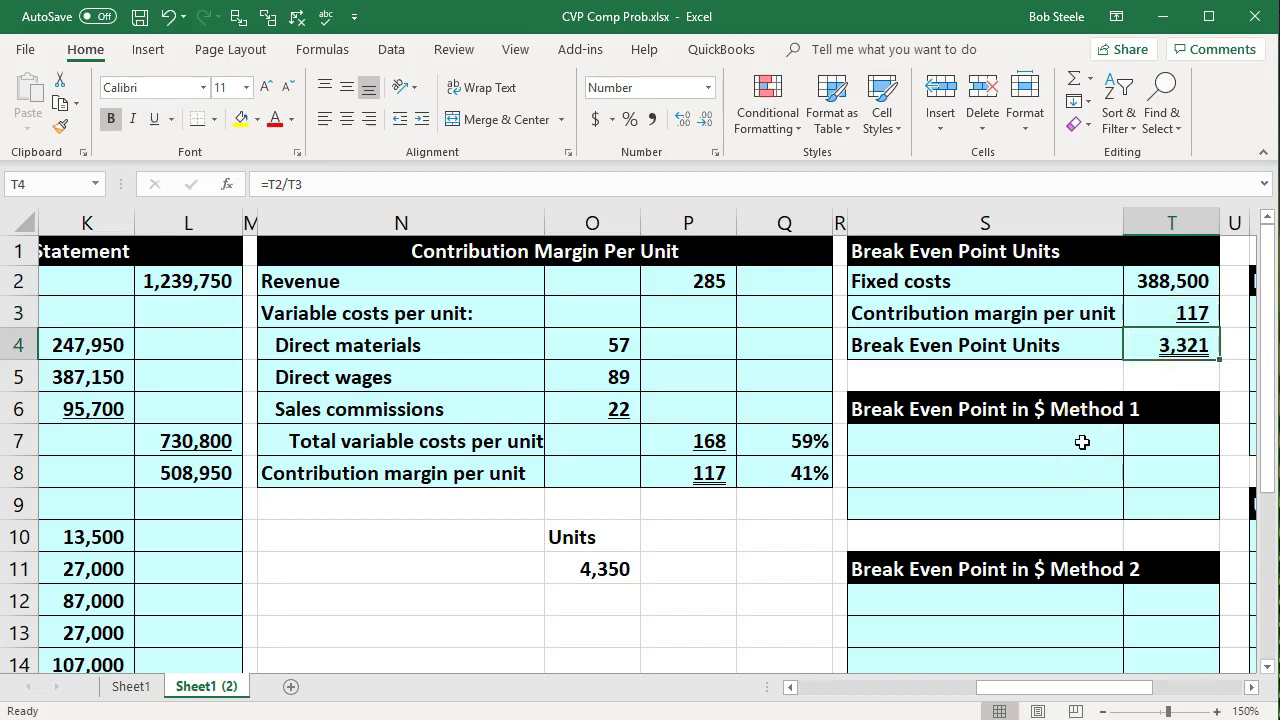
click(1136, 289)
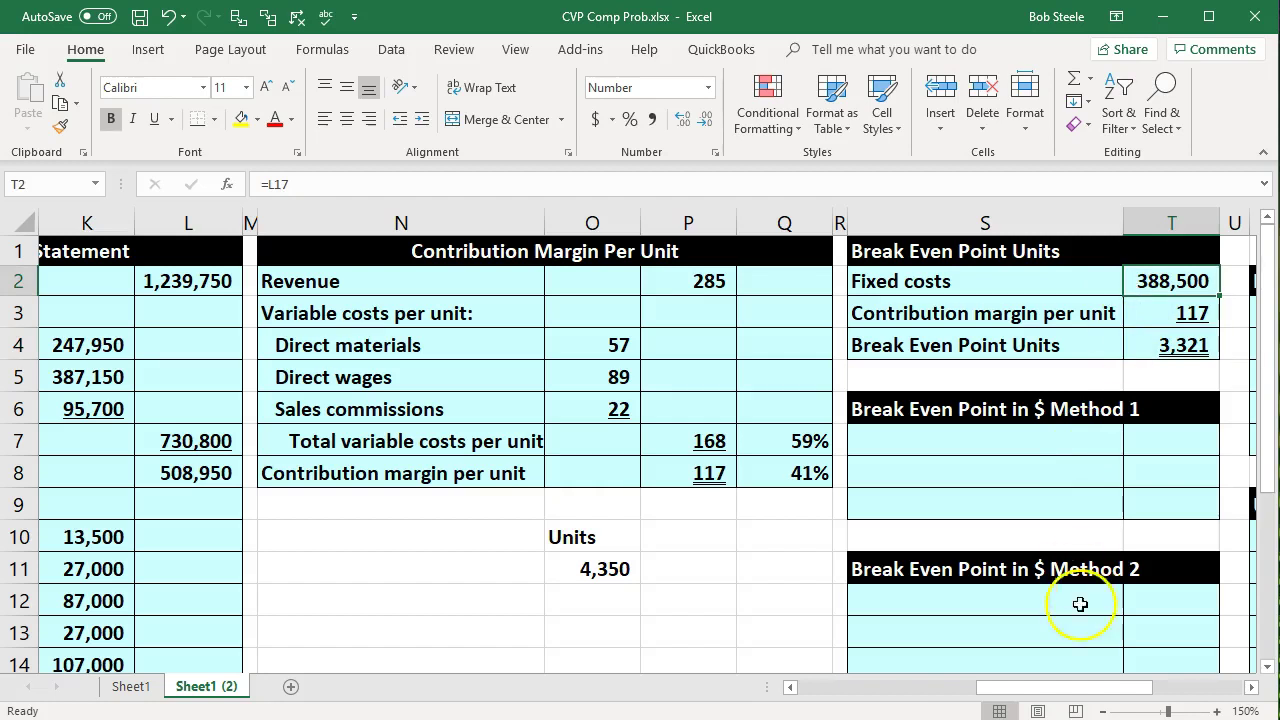
drag(1057, 687, 1020, 690)
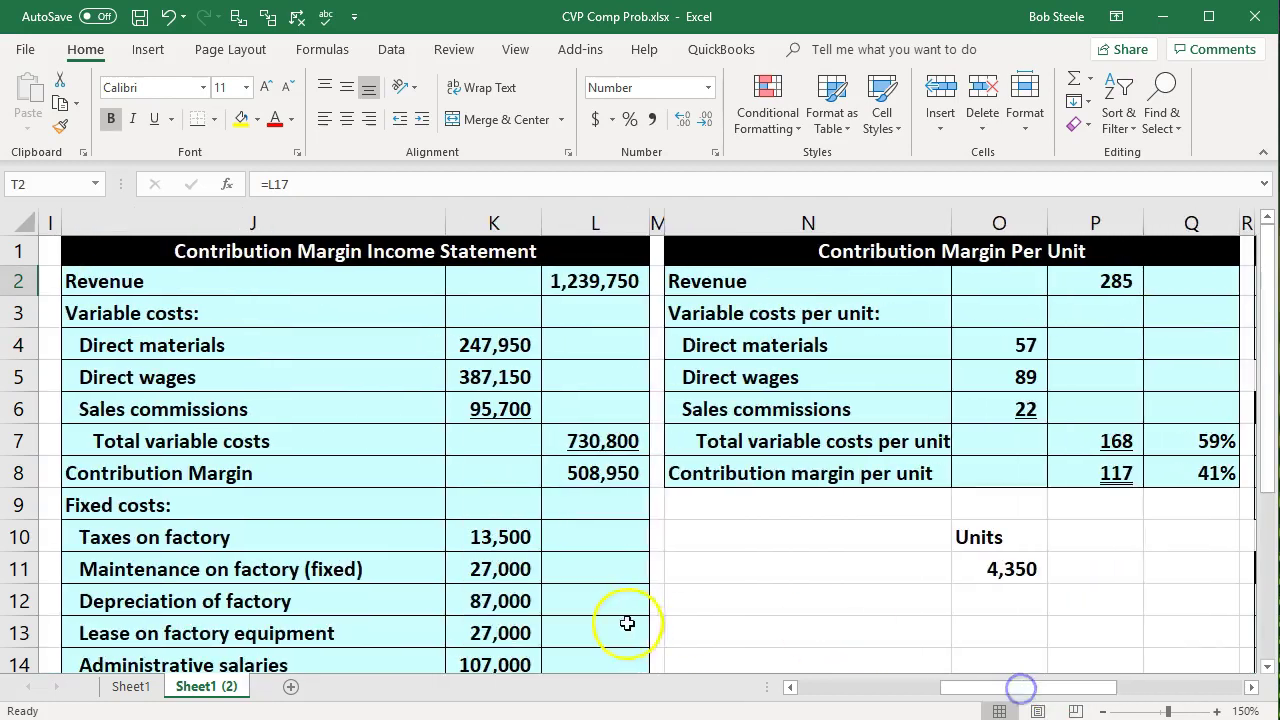
click(351, 569)
scroll(351, 571, down, 1)
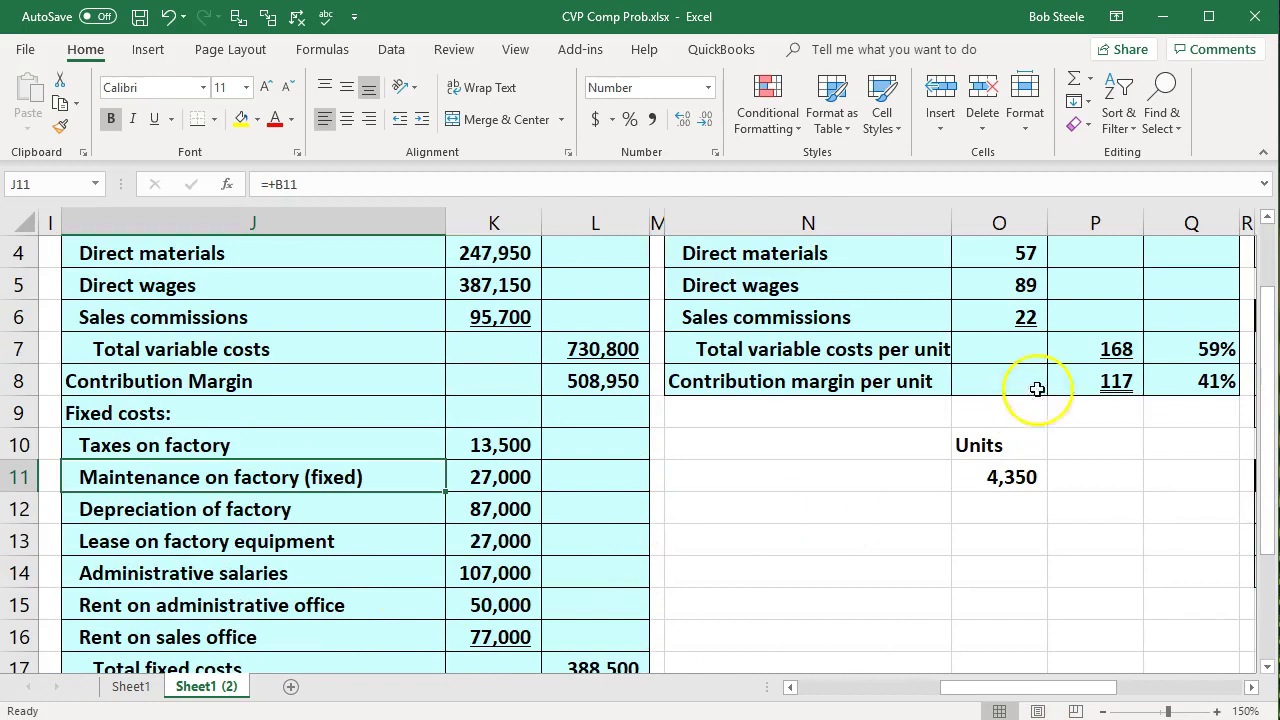
click(1089, 320)
key(Right)
key(Right)
key(Right)
key(Right)
key(Right)
key(Right)
key(Right)
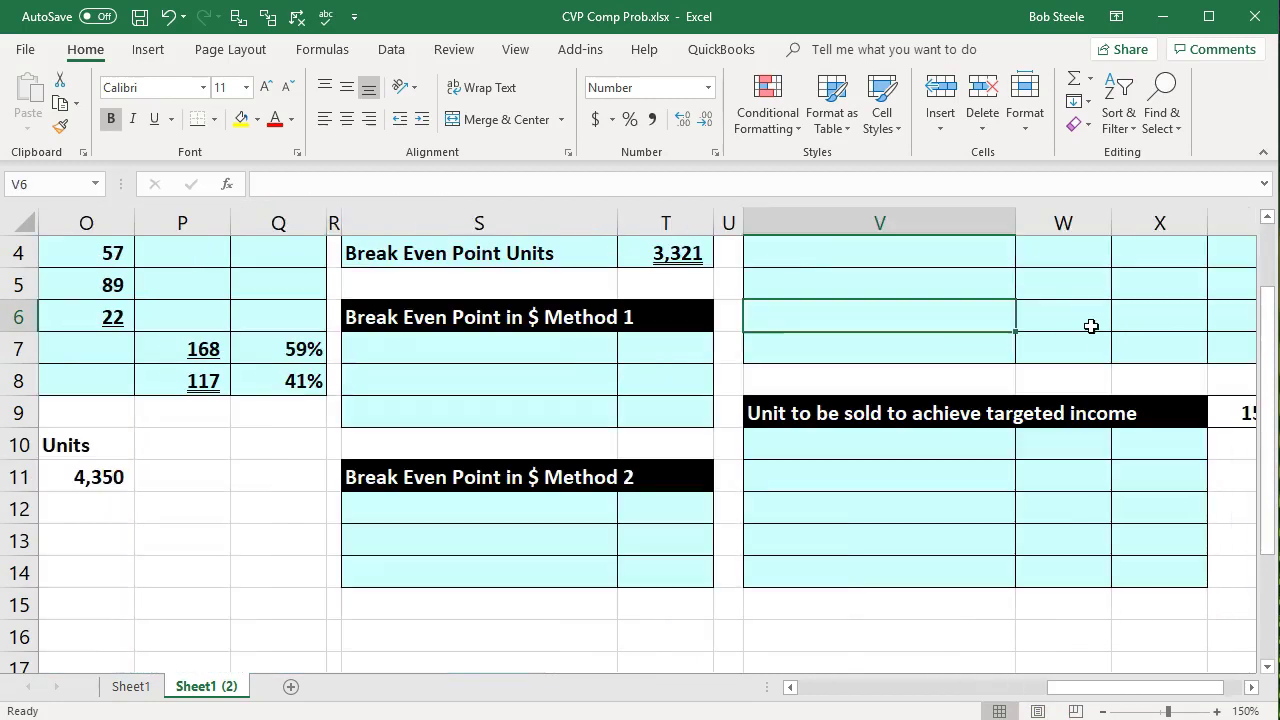
scroll(976, 442, up, 1)
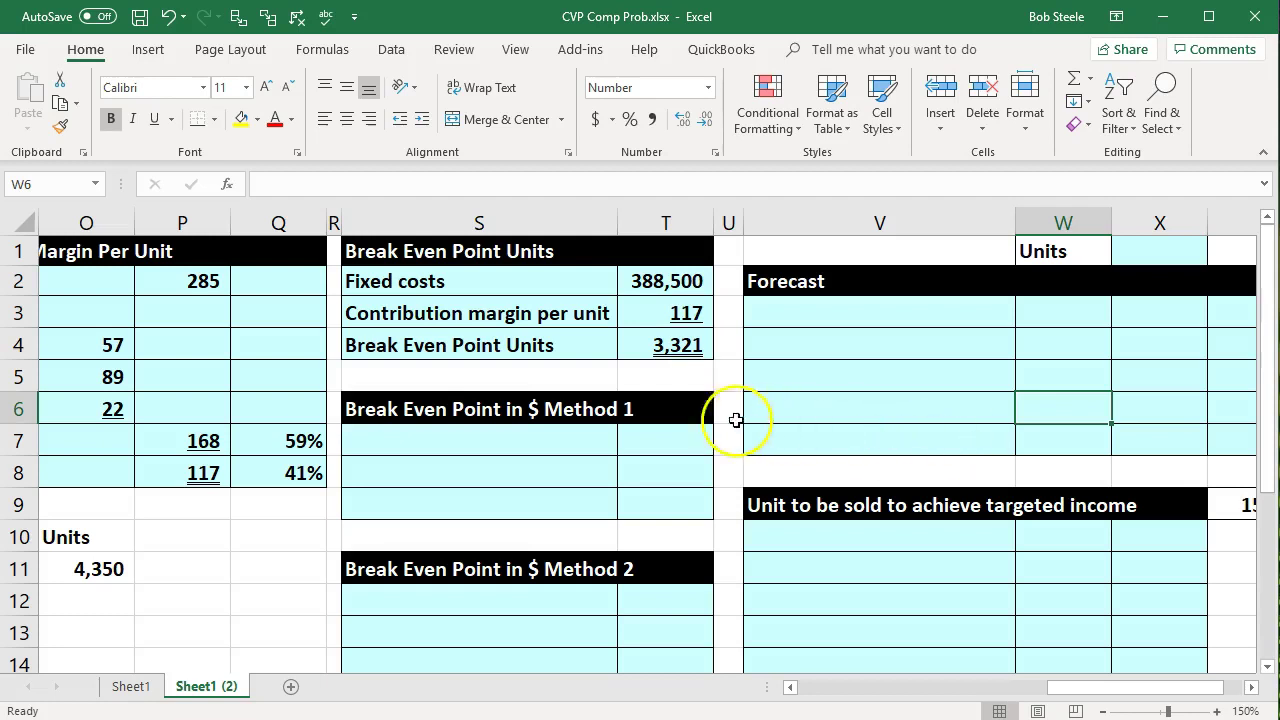
click(668, 340)
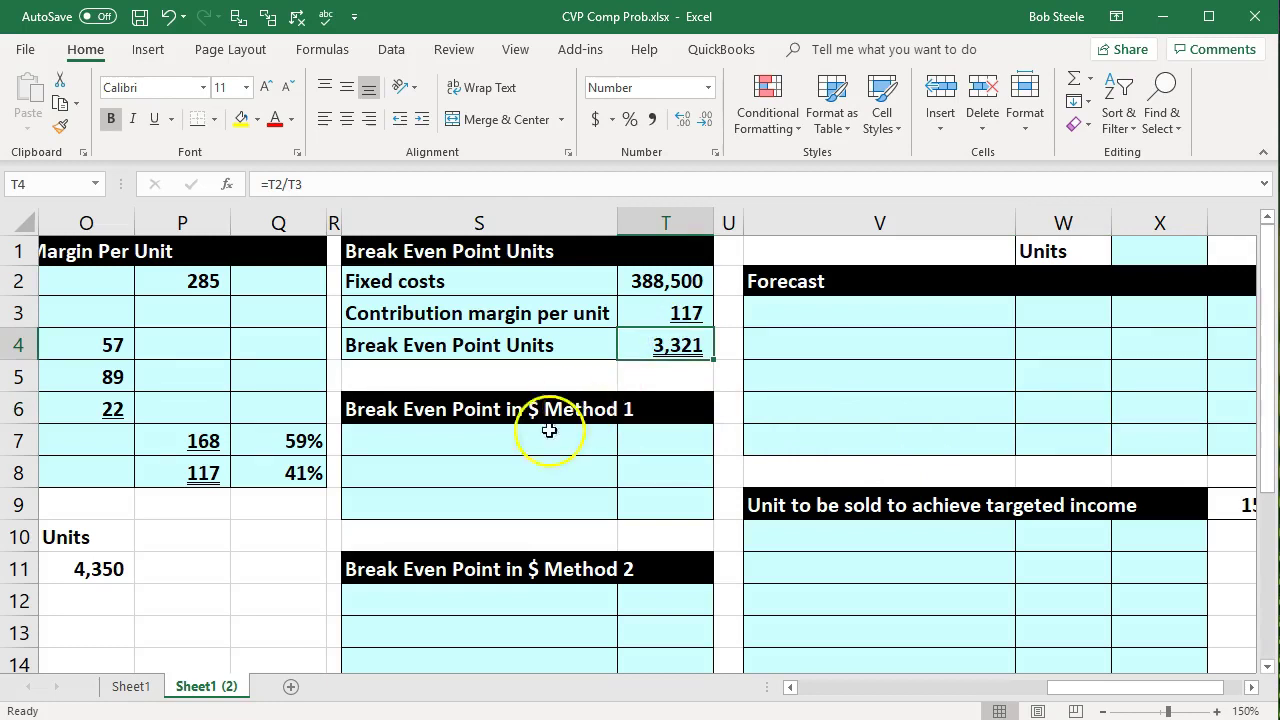
click(483, 440)
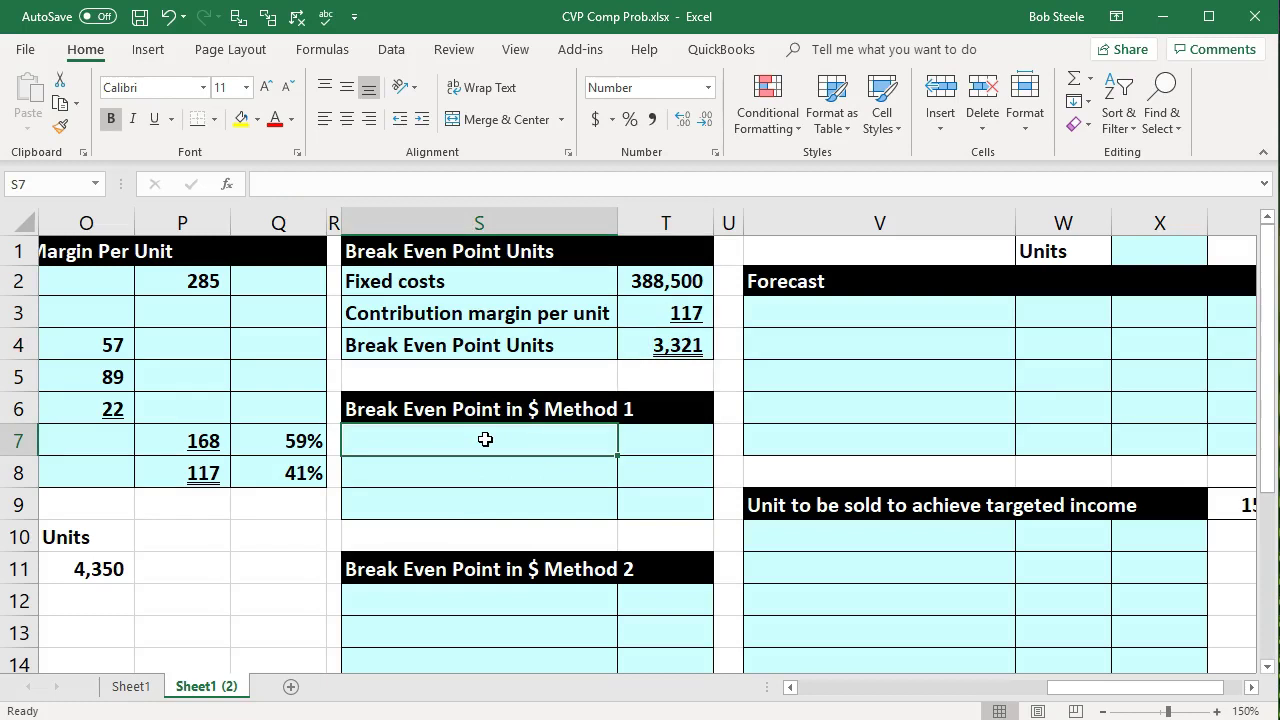
Link S7 and T7 to the Break Even Point Units label and its 3,321 value
text(=)
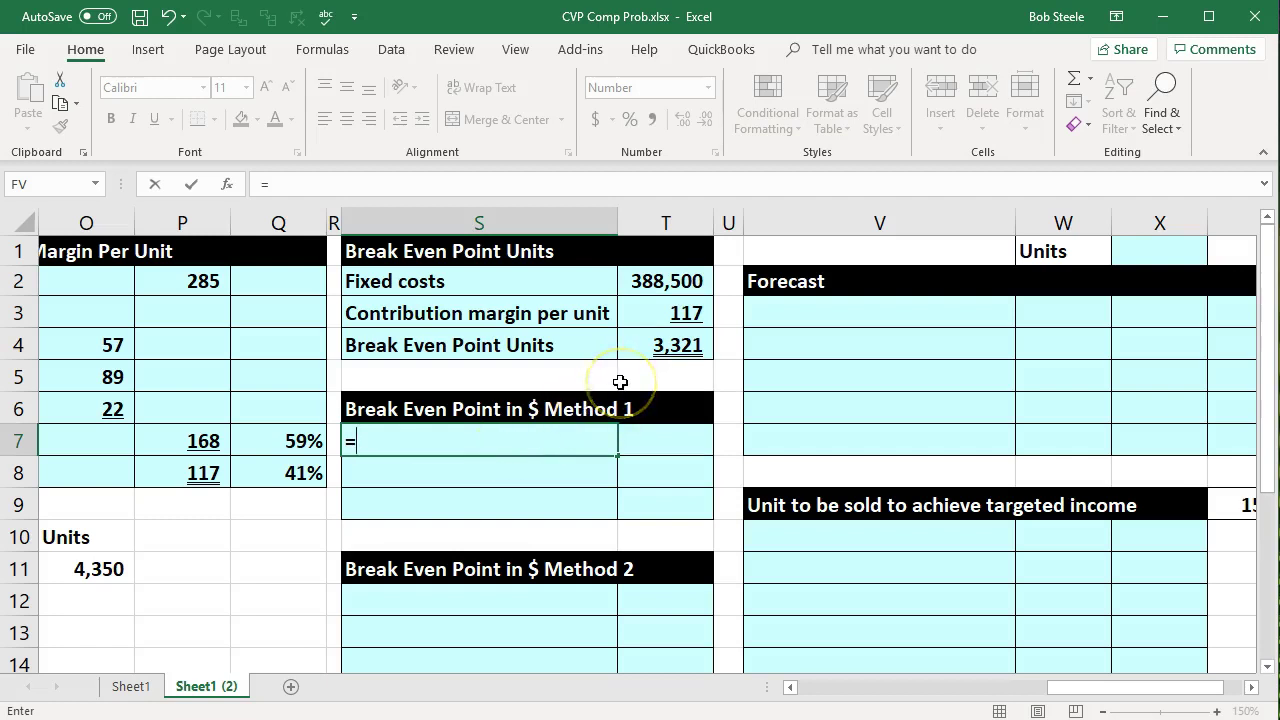
key(Up)
key(Up)
key(Up)
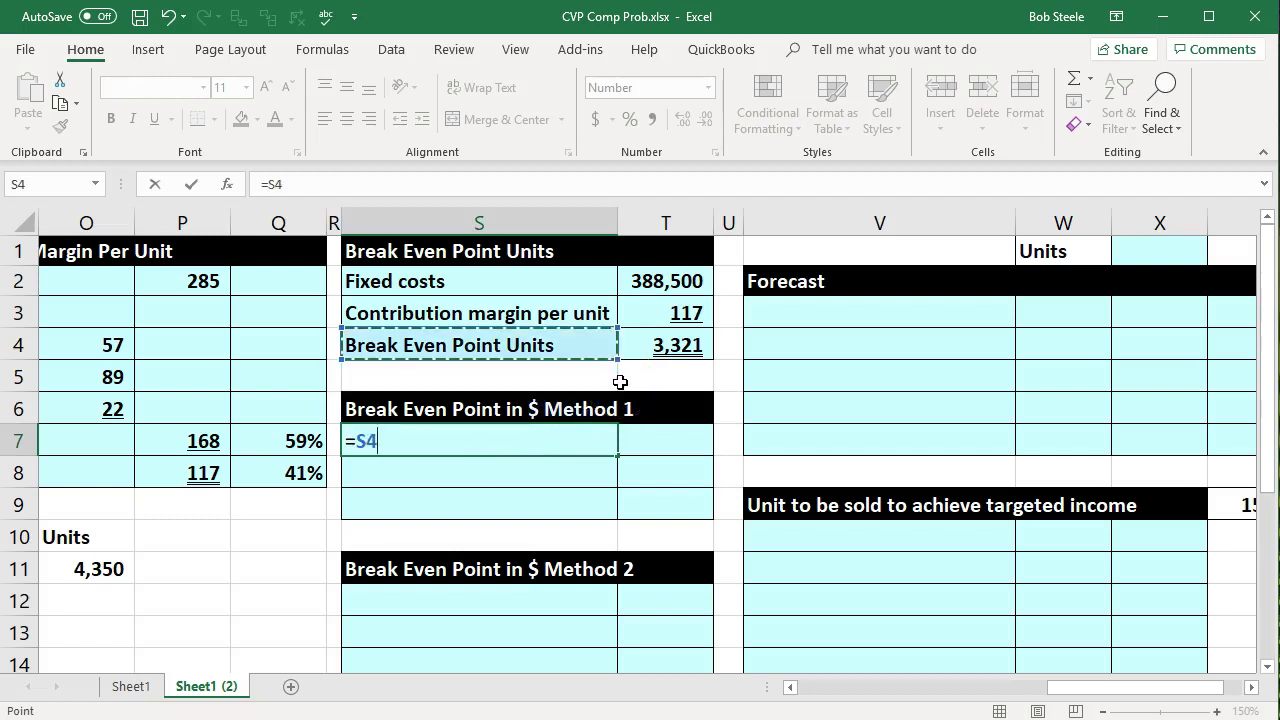
key(Tab)
text(=)
key(Up)
key(Up)
key(Up)
key(Return)
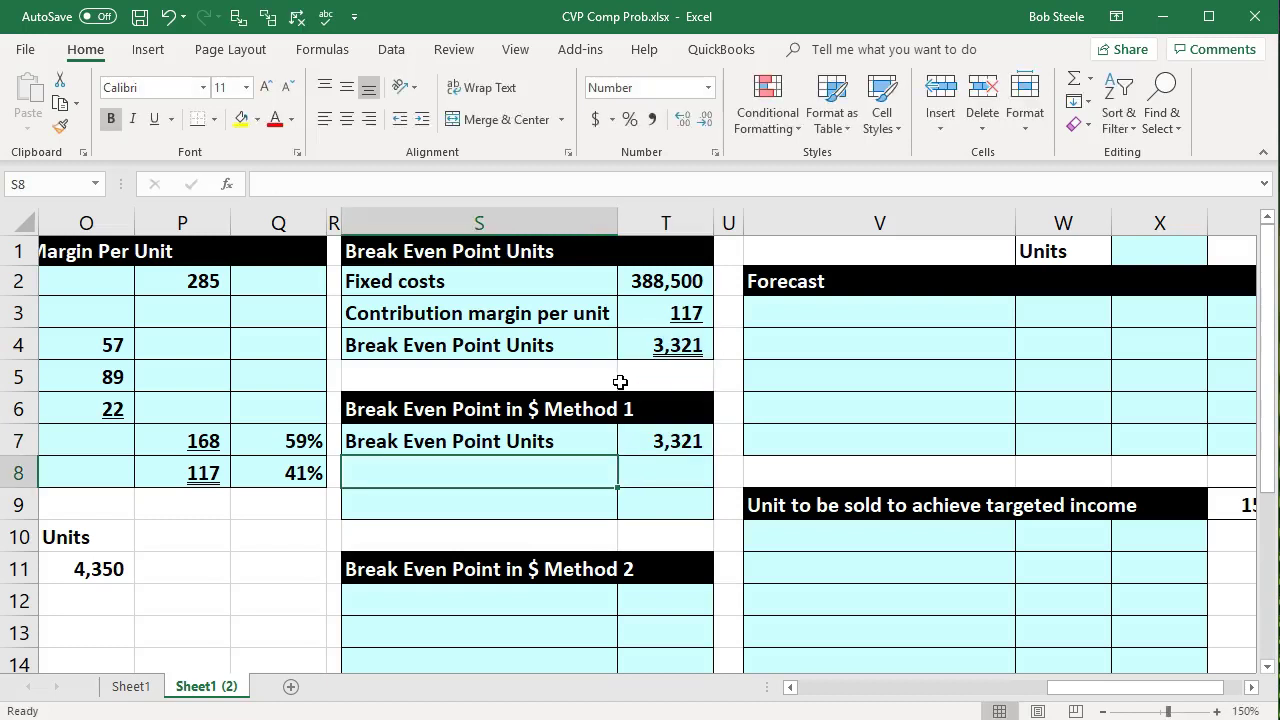
Add a 'Sales price per unit' row in S8 linked to the 285 price in P2
text(Sales)
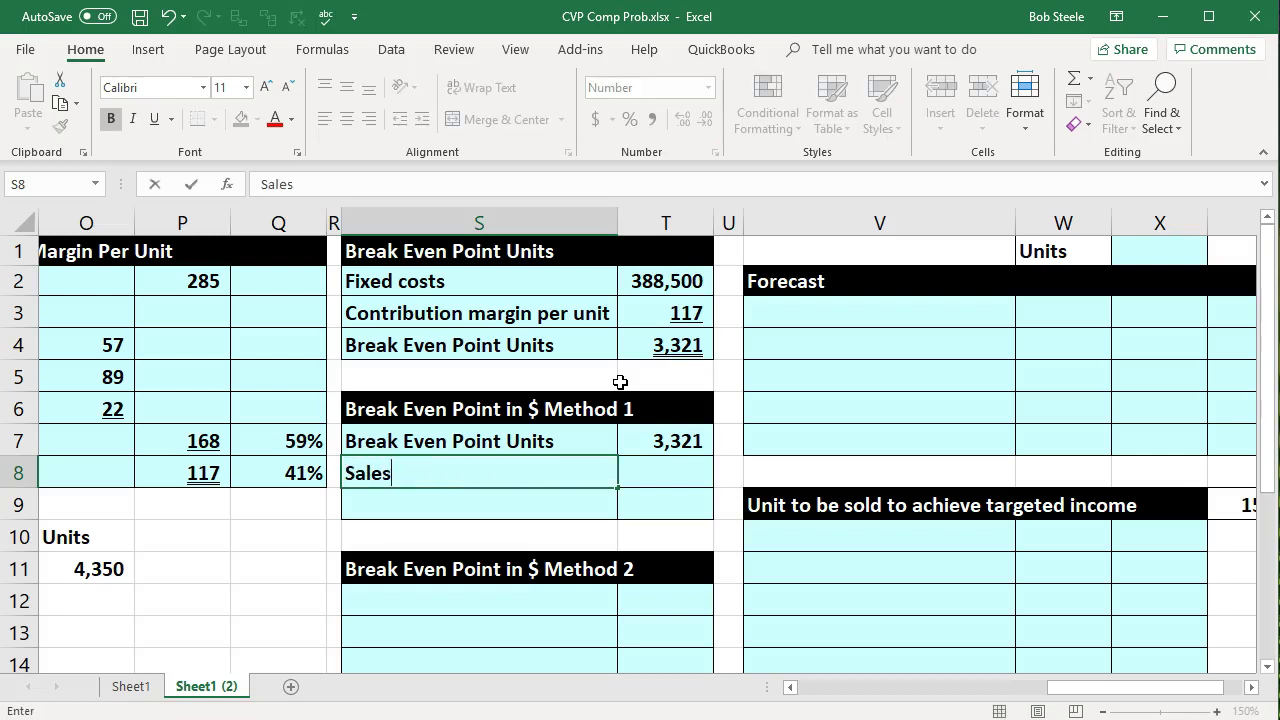
text( price per unit)
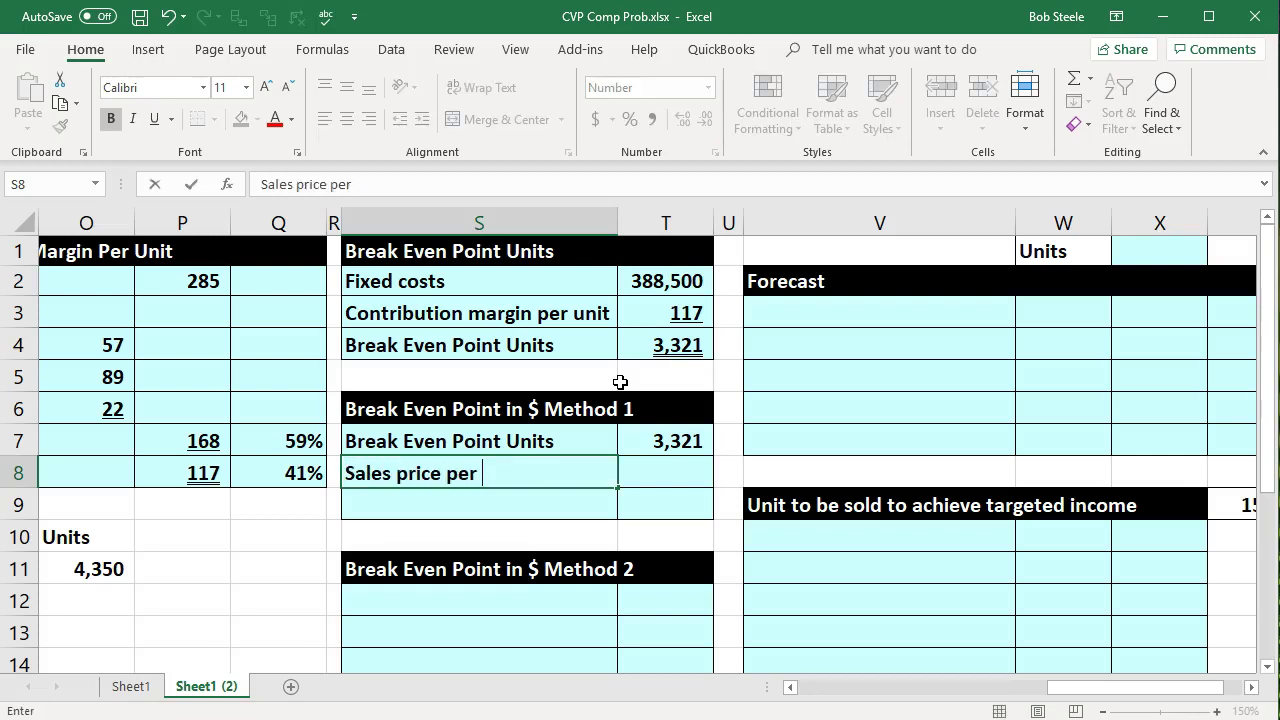
key(Tab)
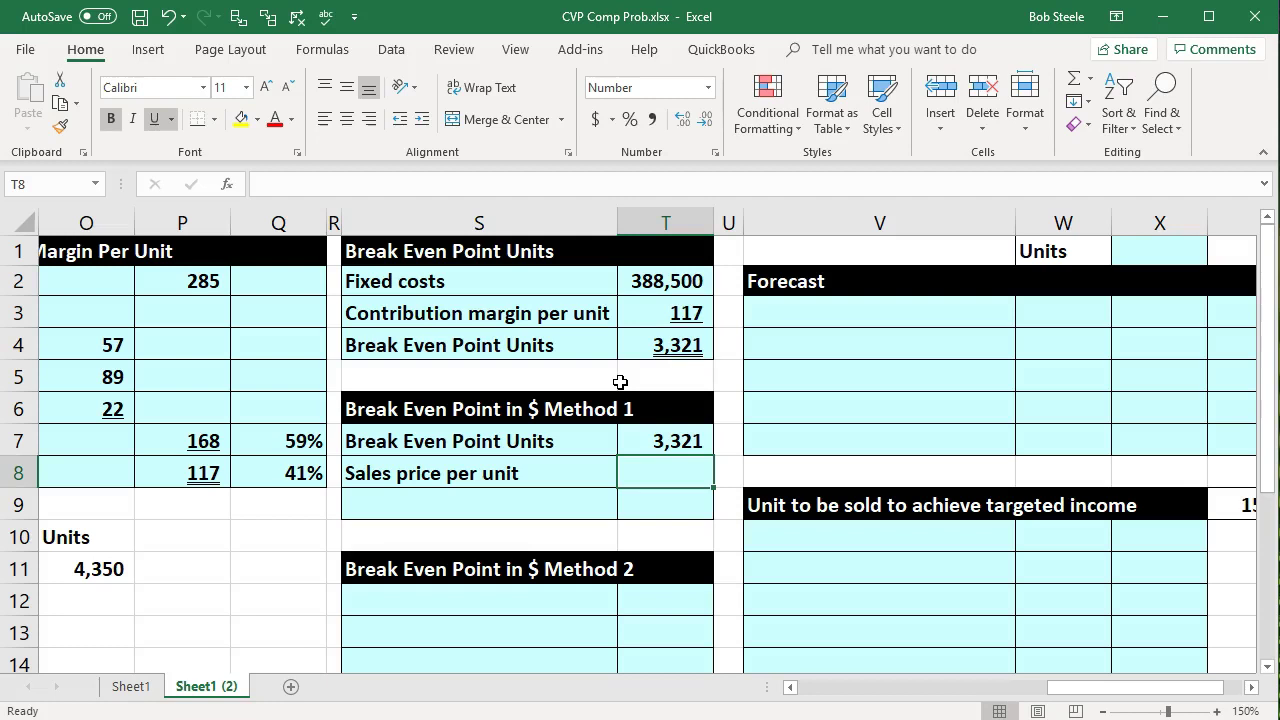
text(=)
key(Left)
key(Left)
key(Left)
key(Left)
key(Left)
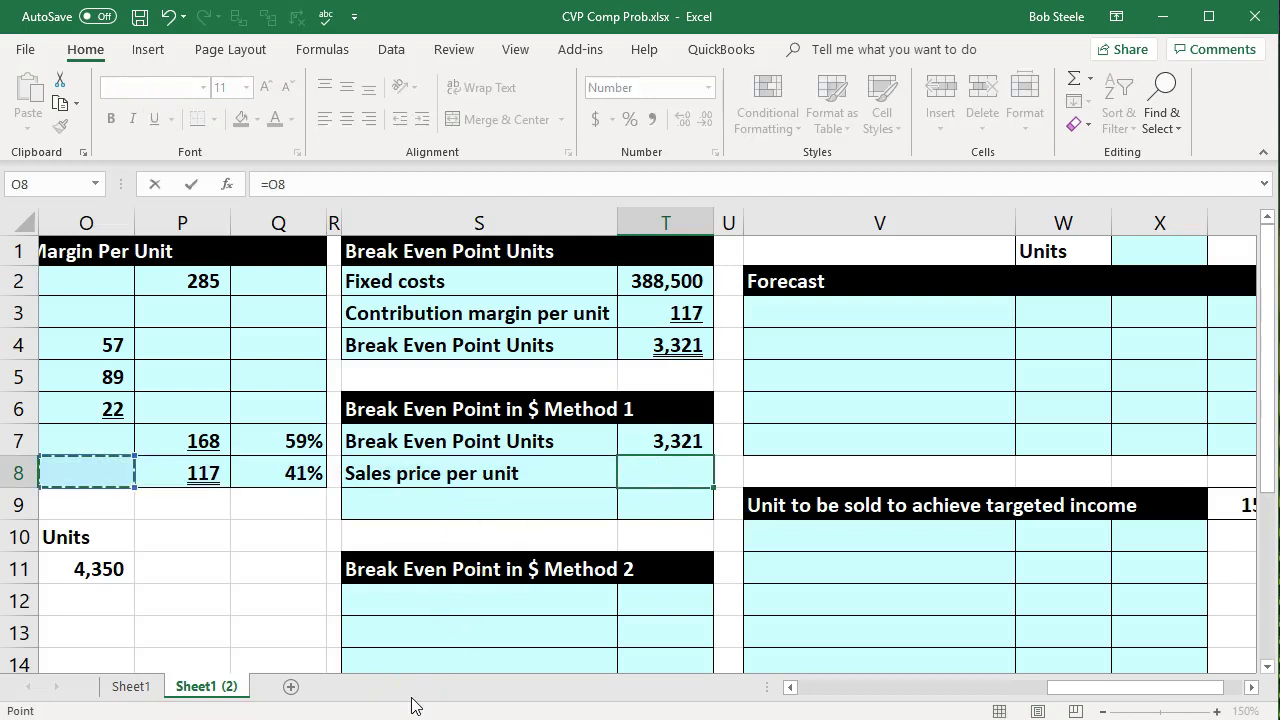
key(Left)
key(Up)
key(Up)
key(Up)
key(Up)
key(Up)
key(Up)
key(Right)
key(Right)
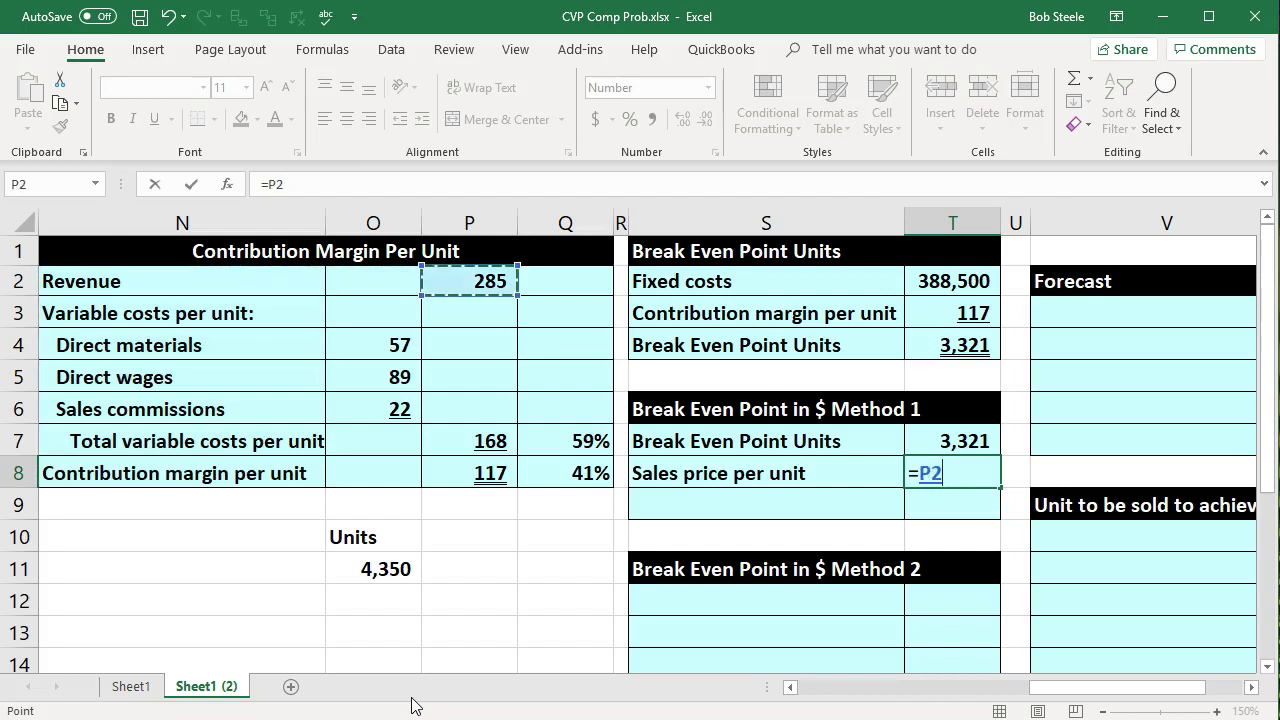
key(Return)
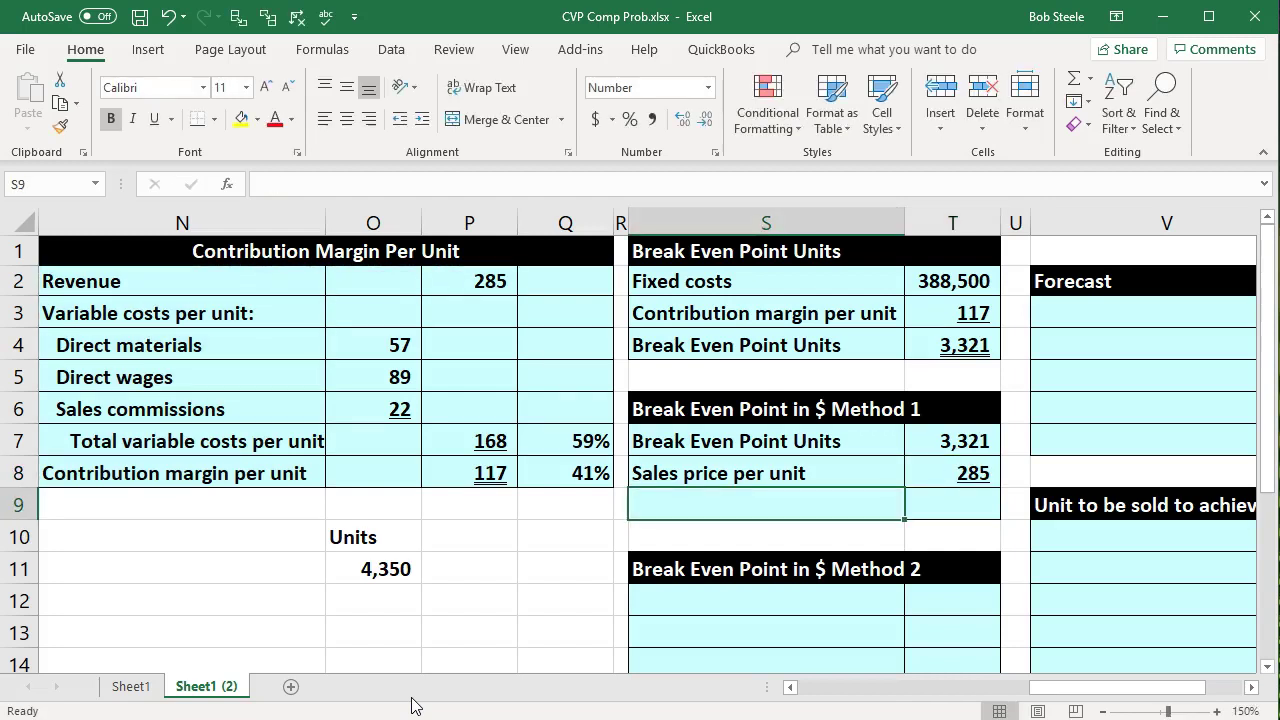
Paste the Method 1 heading text into S9 over the partially typed label
text(Brae)
key(BackSpace)
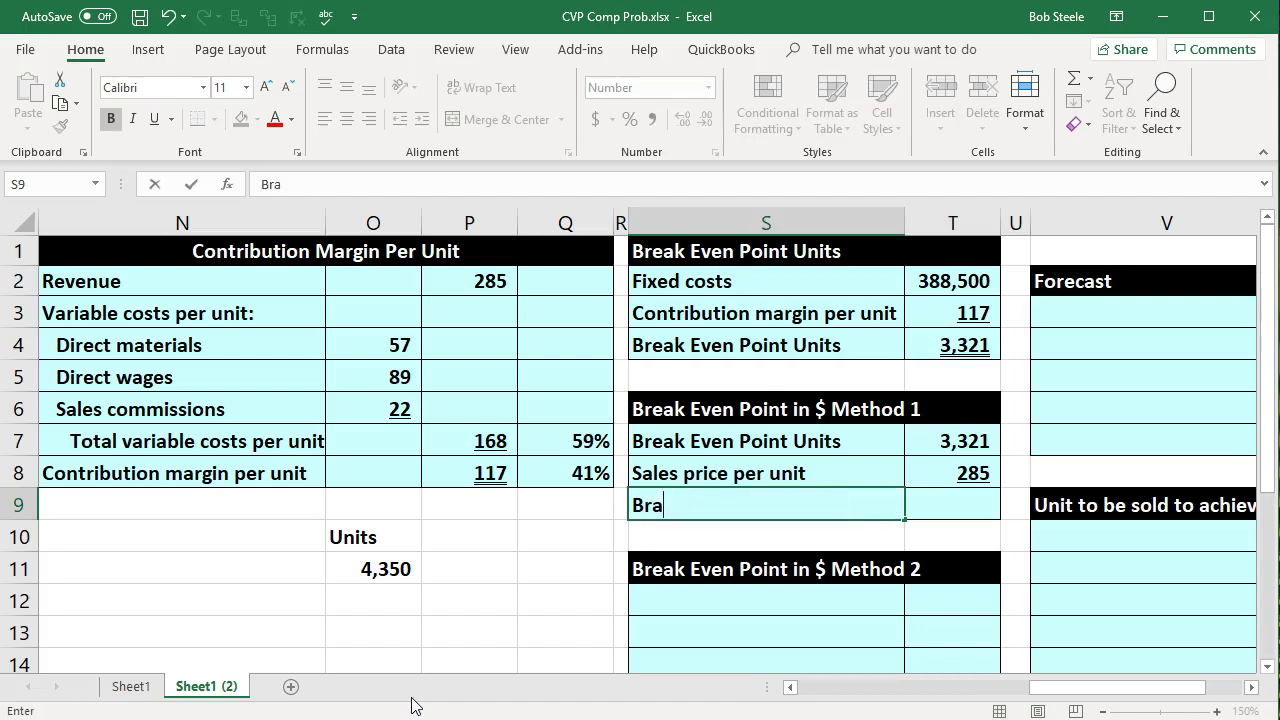
key(Return)
click(800, 405)
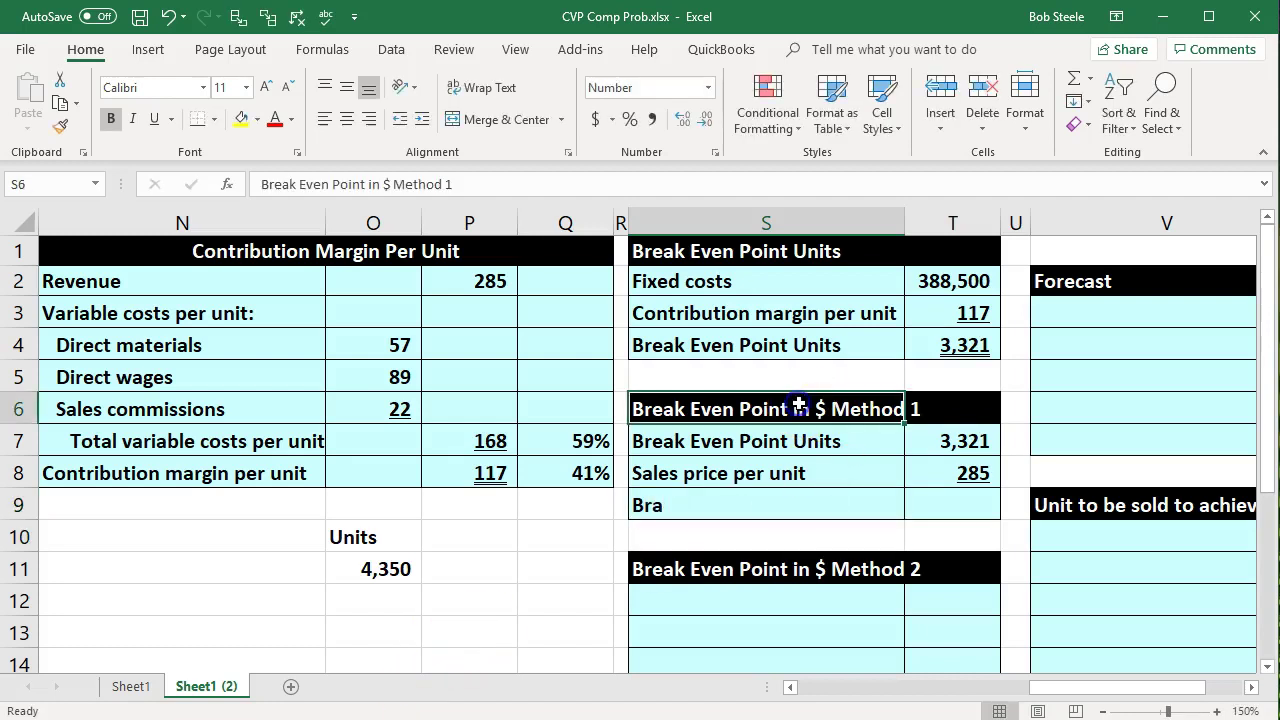
key(ctrl+c)
right_click(747, 506)
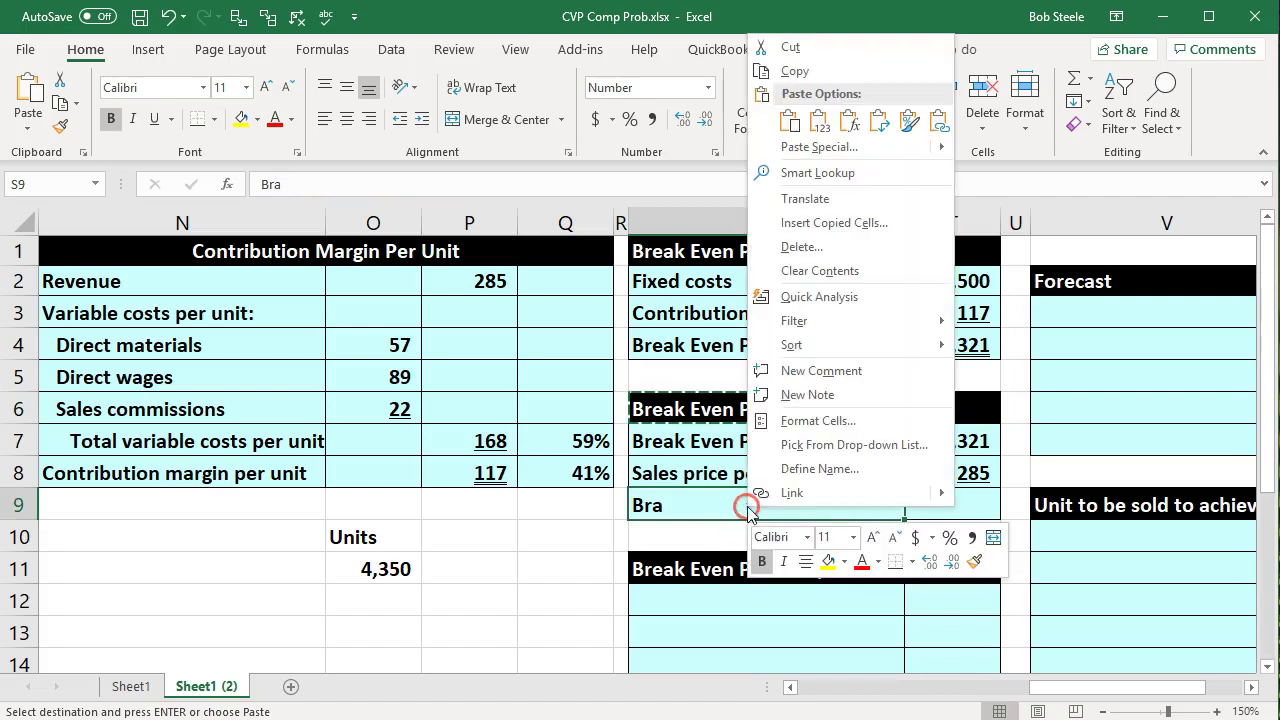
click(820, 122)
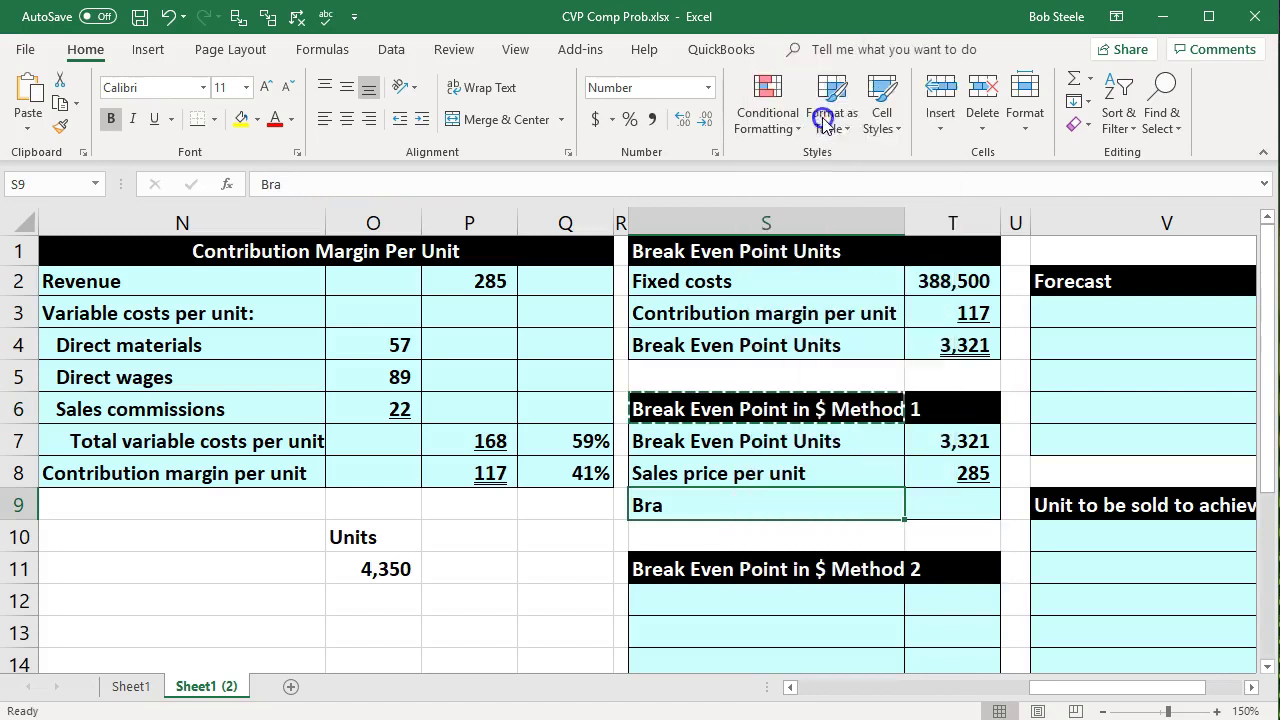
Delete 'Method 1' from S9 so it reads 'Break Even Point in $'
double_click(825, 505)
drag(793, 505, 1104, 510)
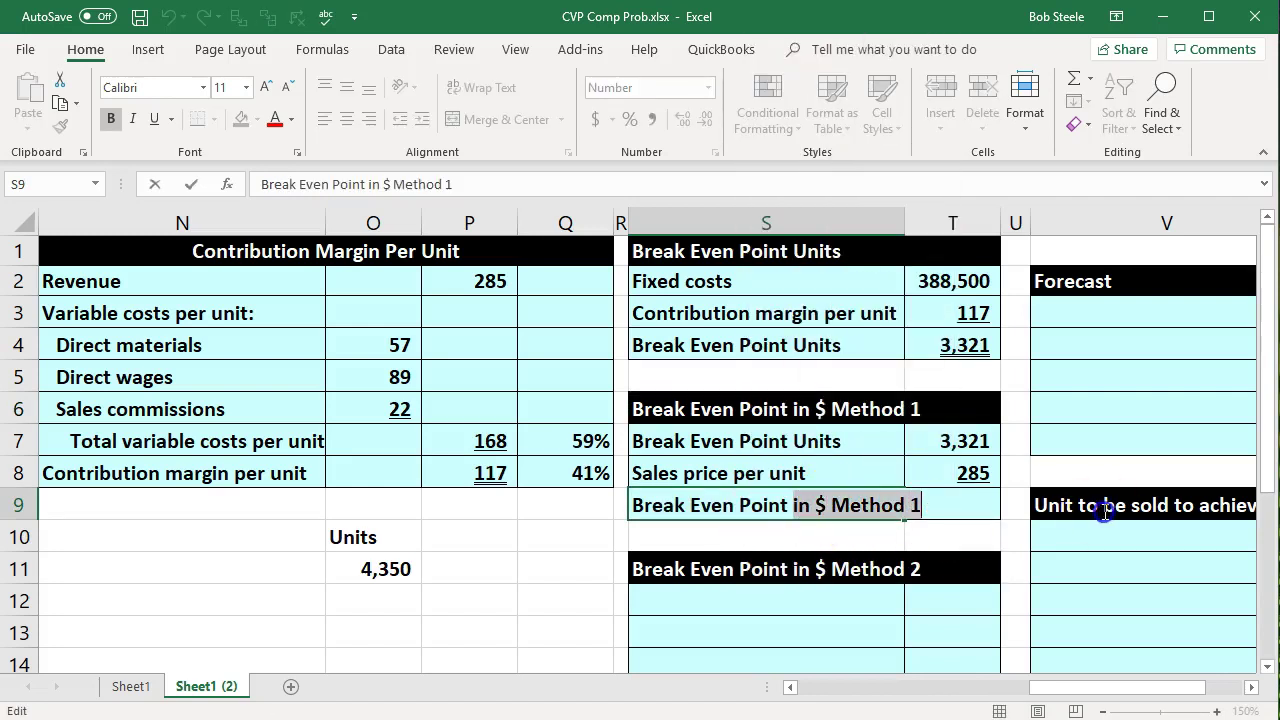
click(826, 534)
double_click(831, 505)
drag(832, 505, 922, 508)
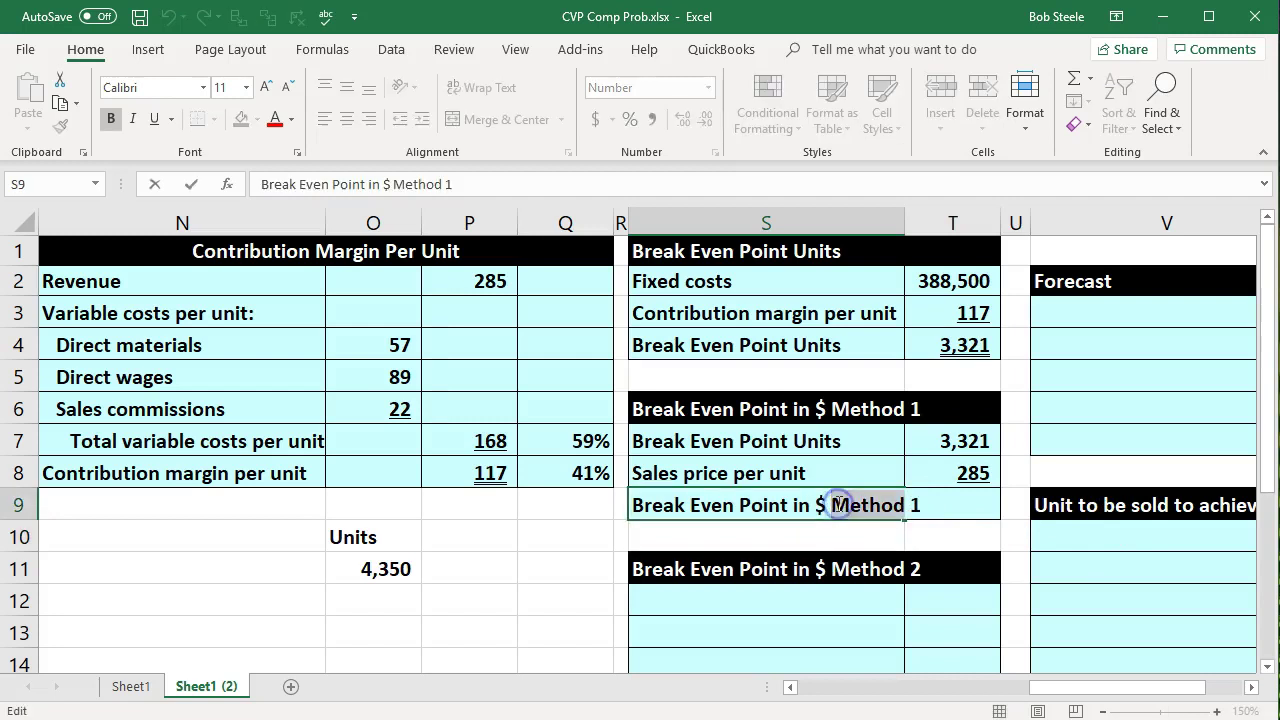
key(Delete)
key(Tab)
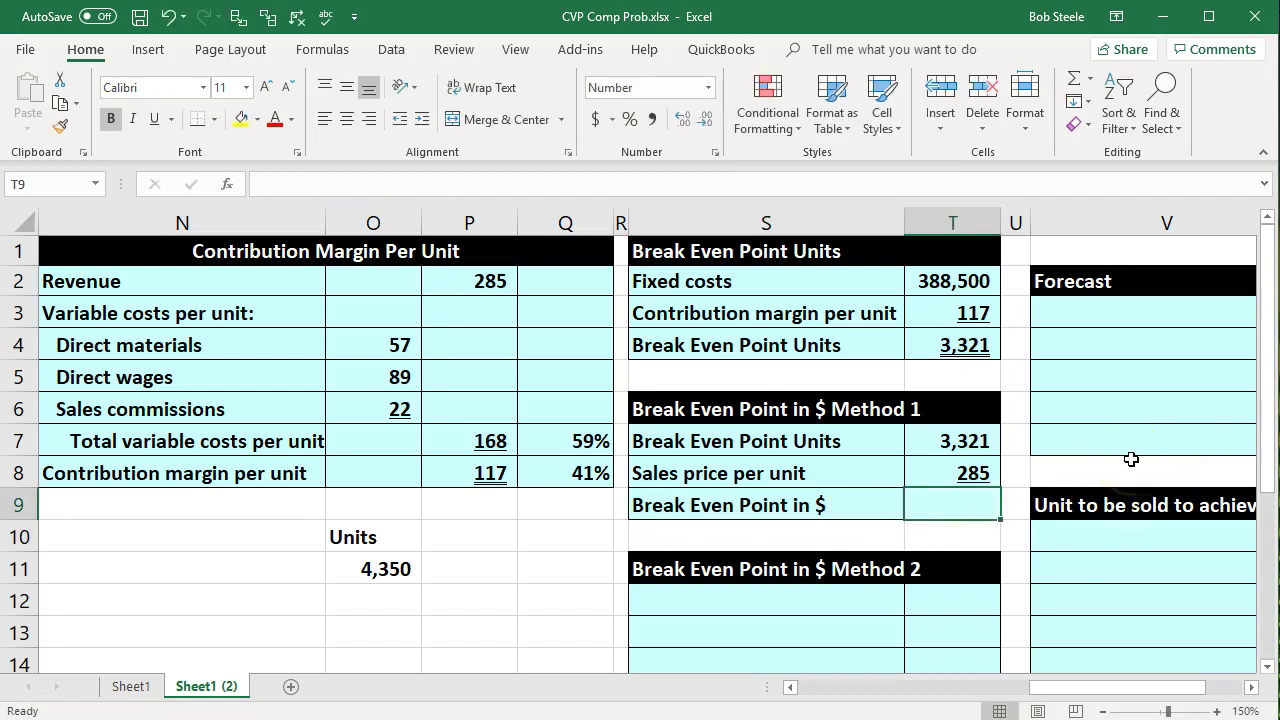
Enter =T7*T8 in T9, giving 946,346 break-even dollars
text(=)
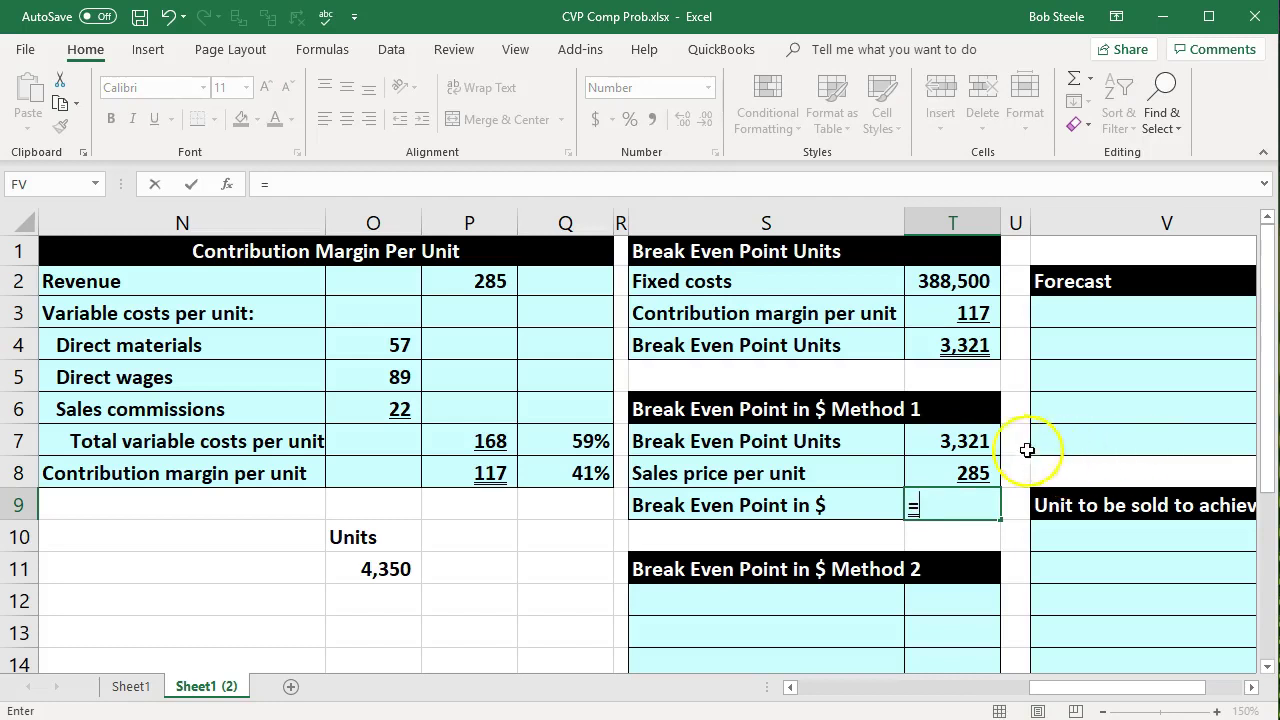
click(987, 441)
text(*)
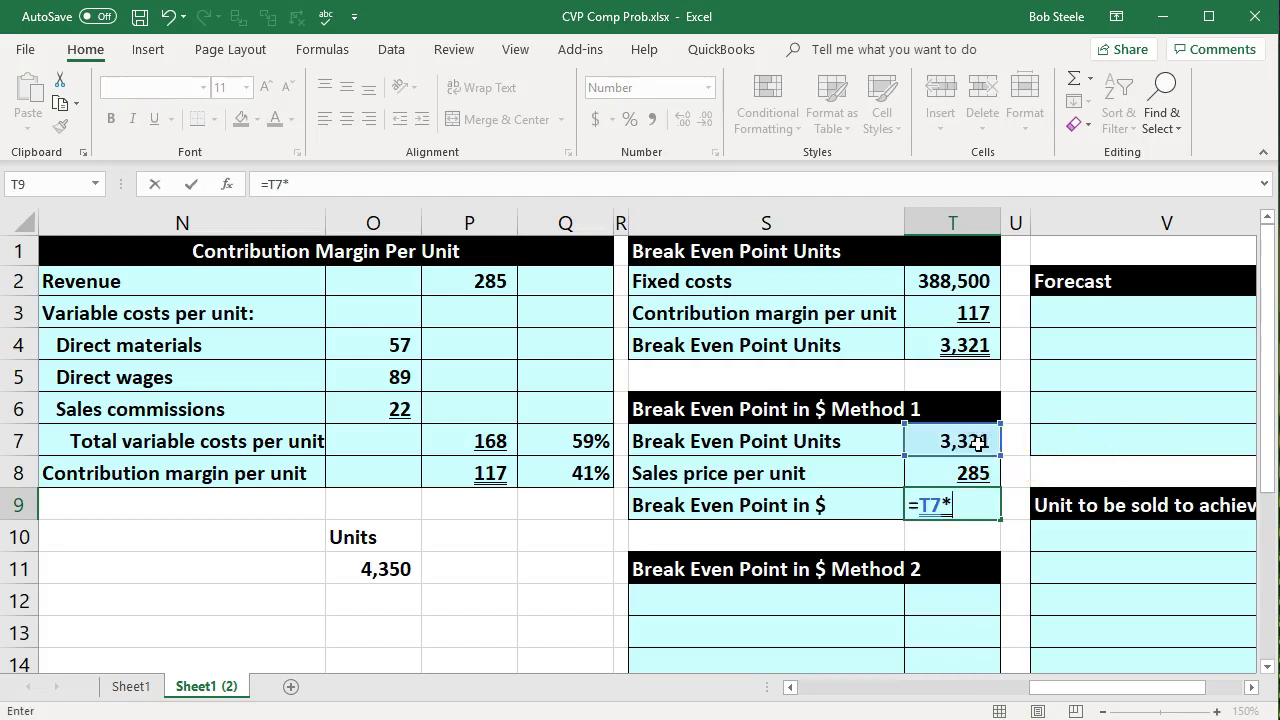
click(962, 473)
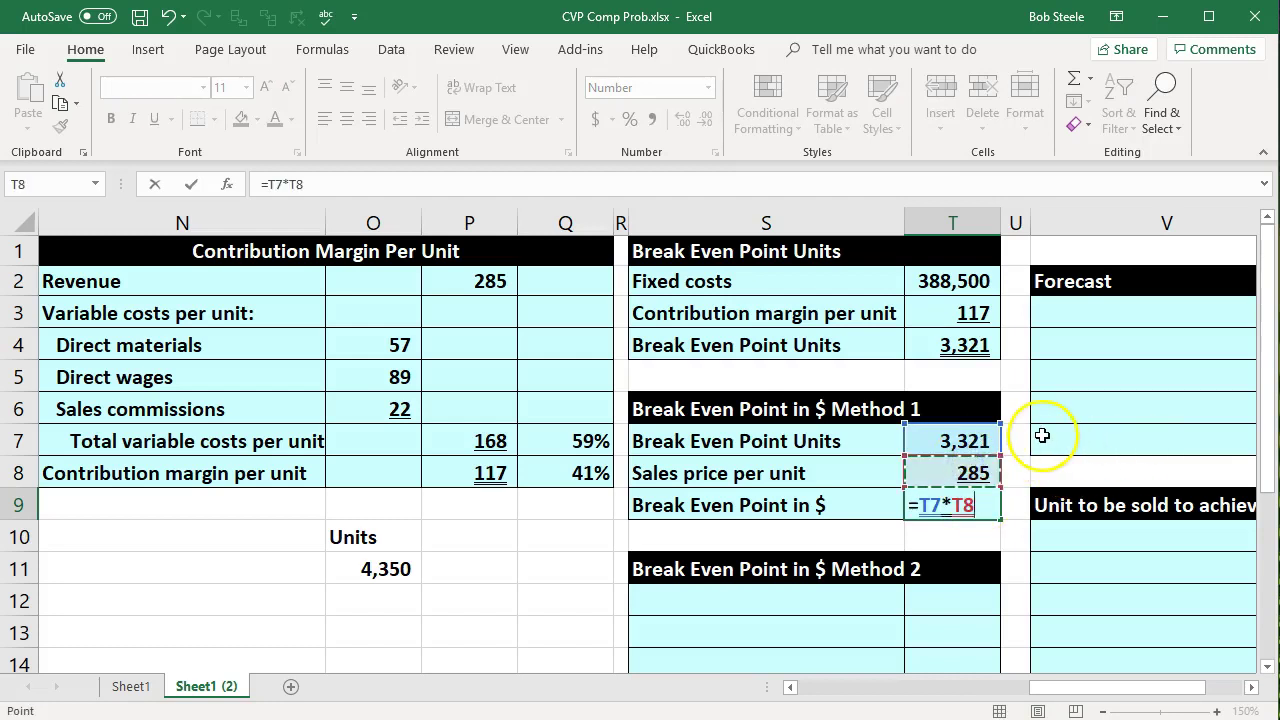
key(Return)
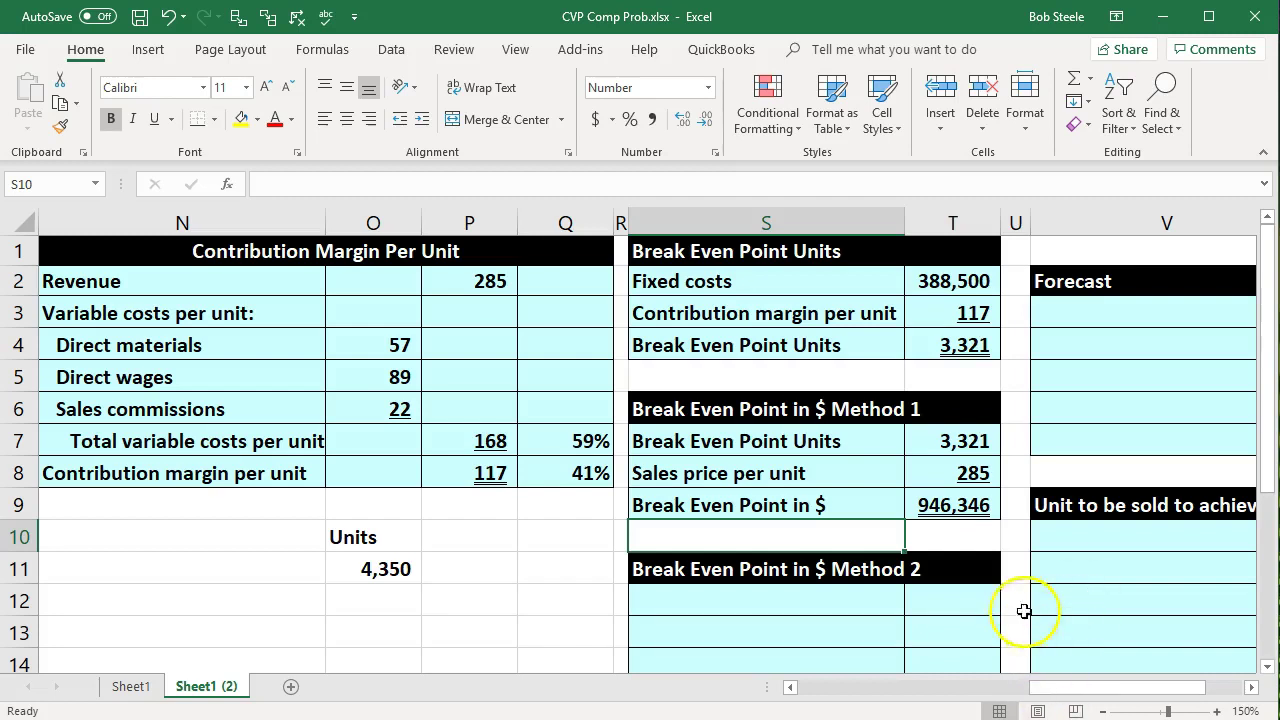
Add a 'Fixed costs' row in S12 with T12 linked to T2's 388,500
scroll(950, 560, down, 1)
click(835, 515)
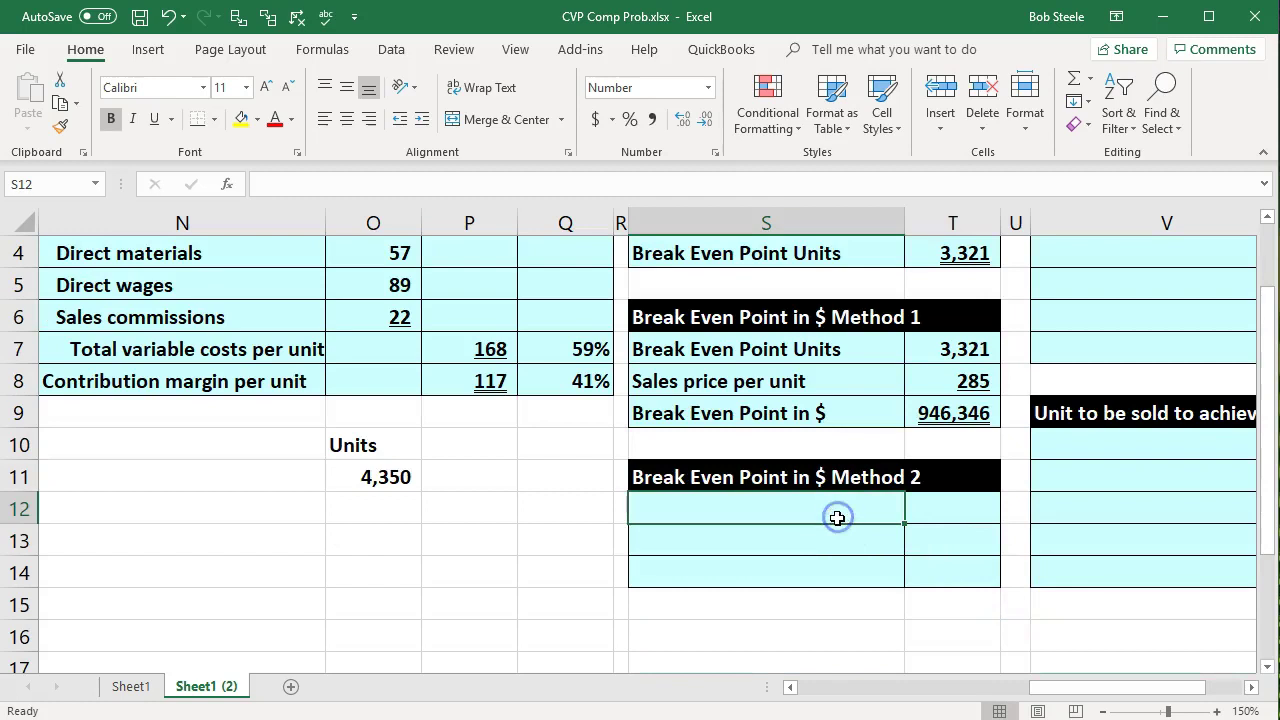
text(Fix)
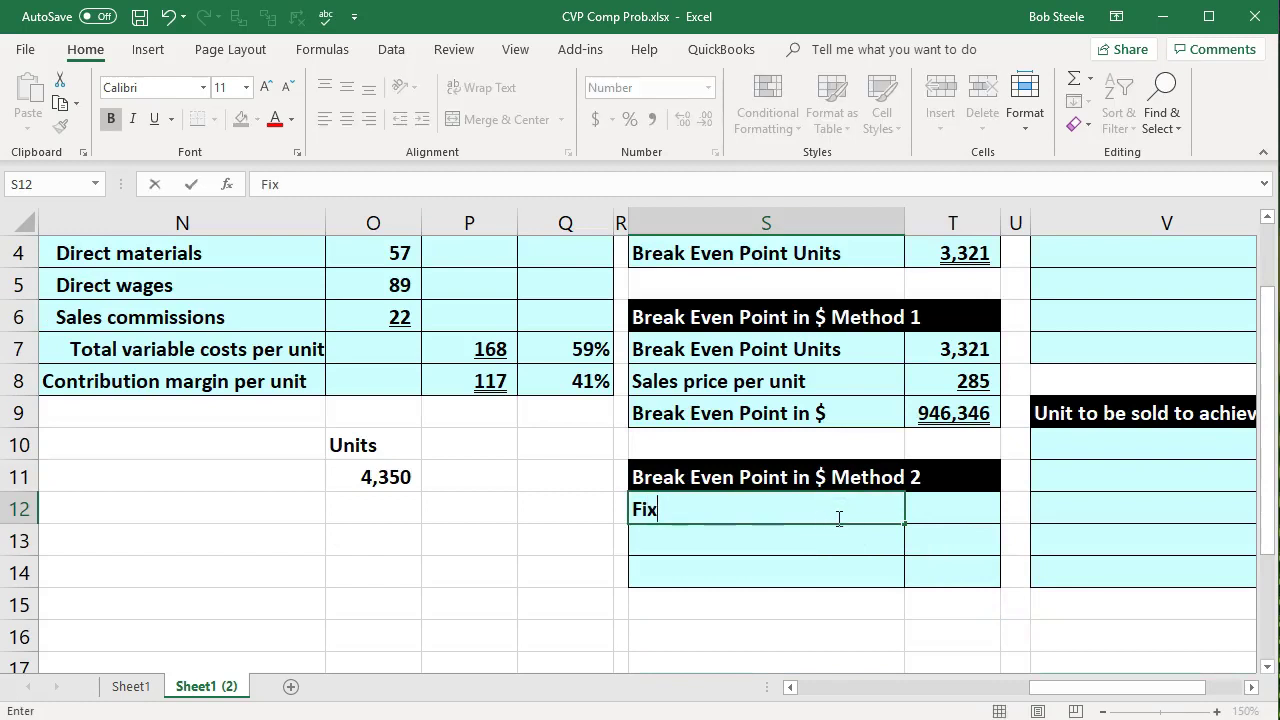
text(ed costs)
key(Tab)
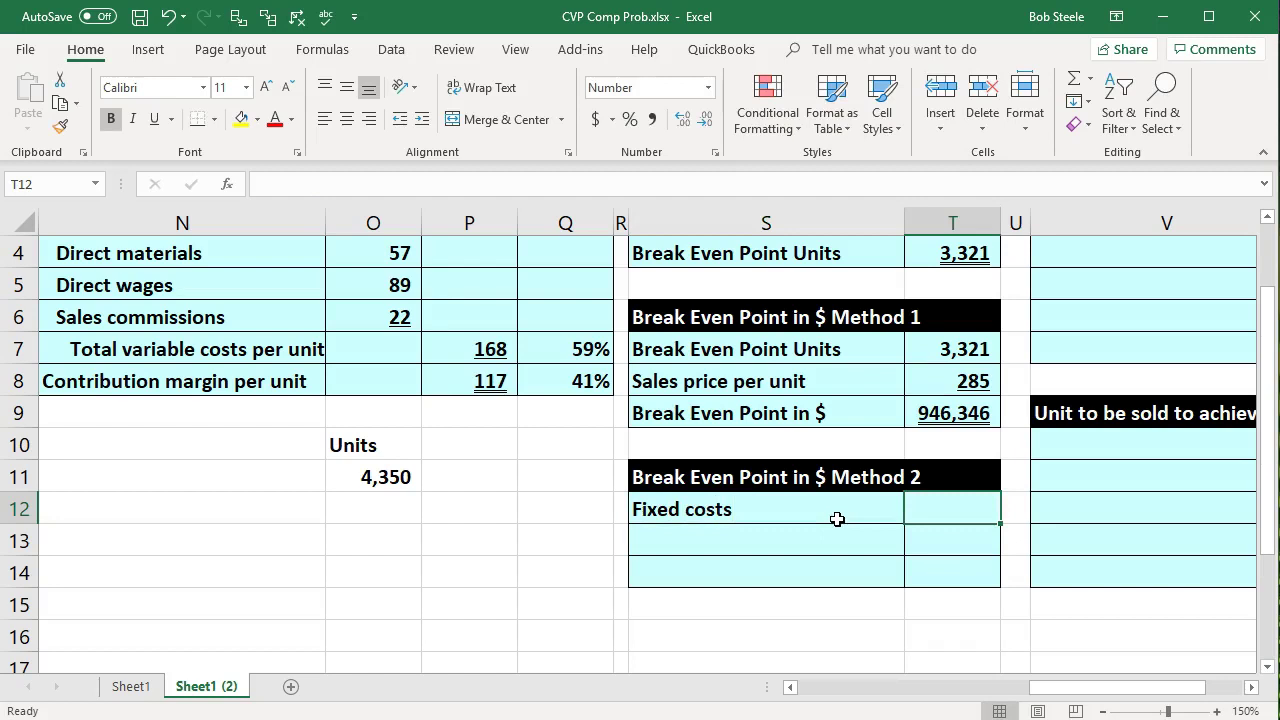
scroll(837, 519, up, 1)
text(=)
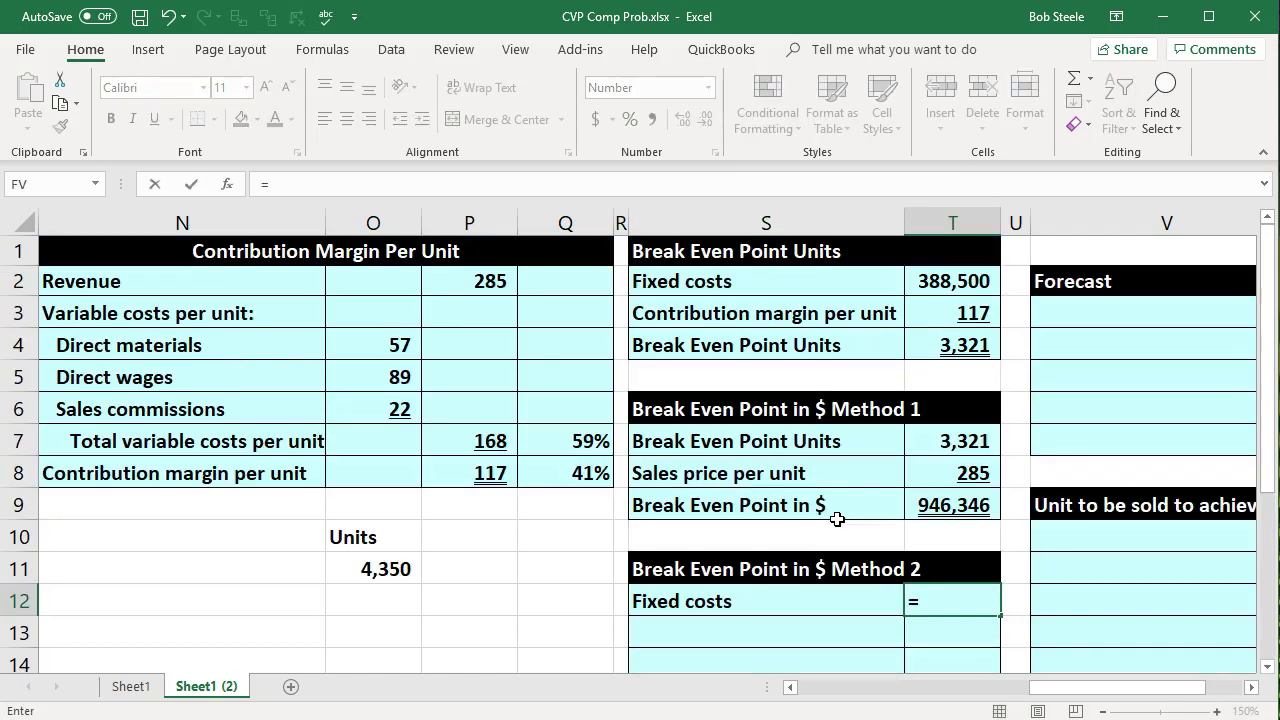
click(950, 281)
key(Return)
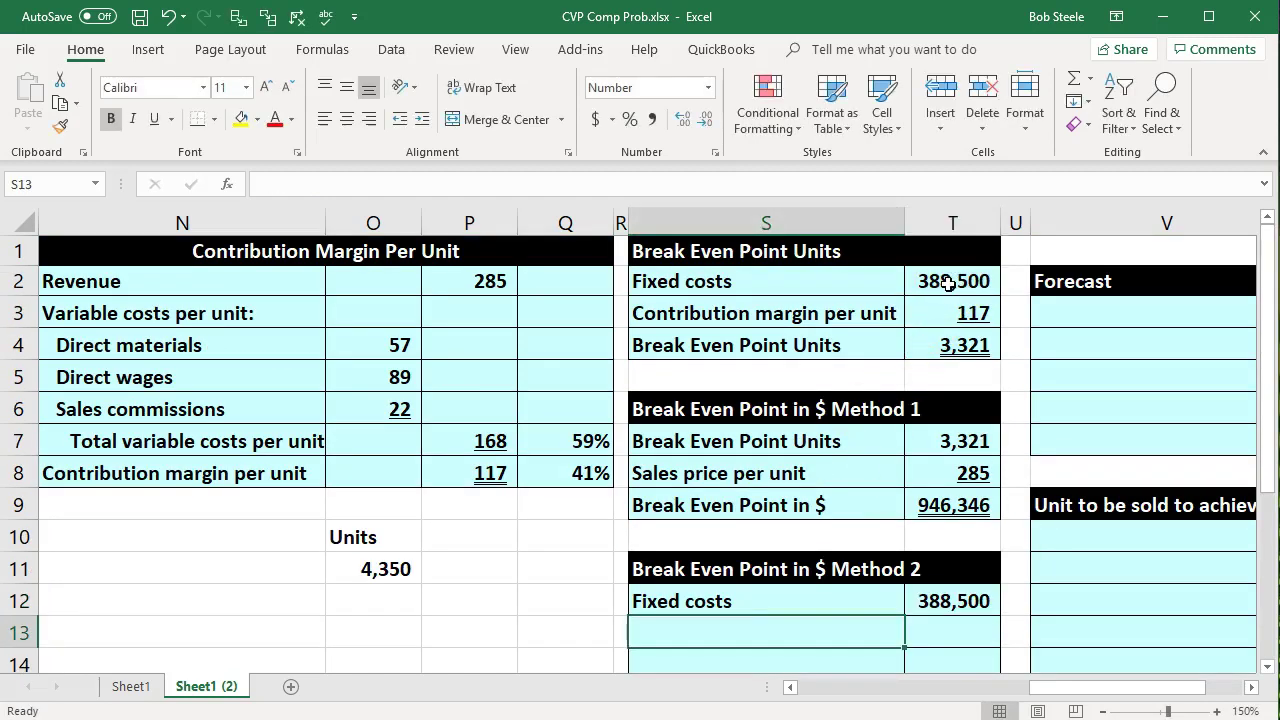
Add a 'Contribution margin %' row in S13 with T13 linked to Q8's 41%
scroll(929, 355, down, 1)
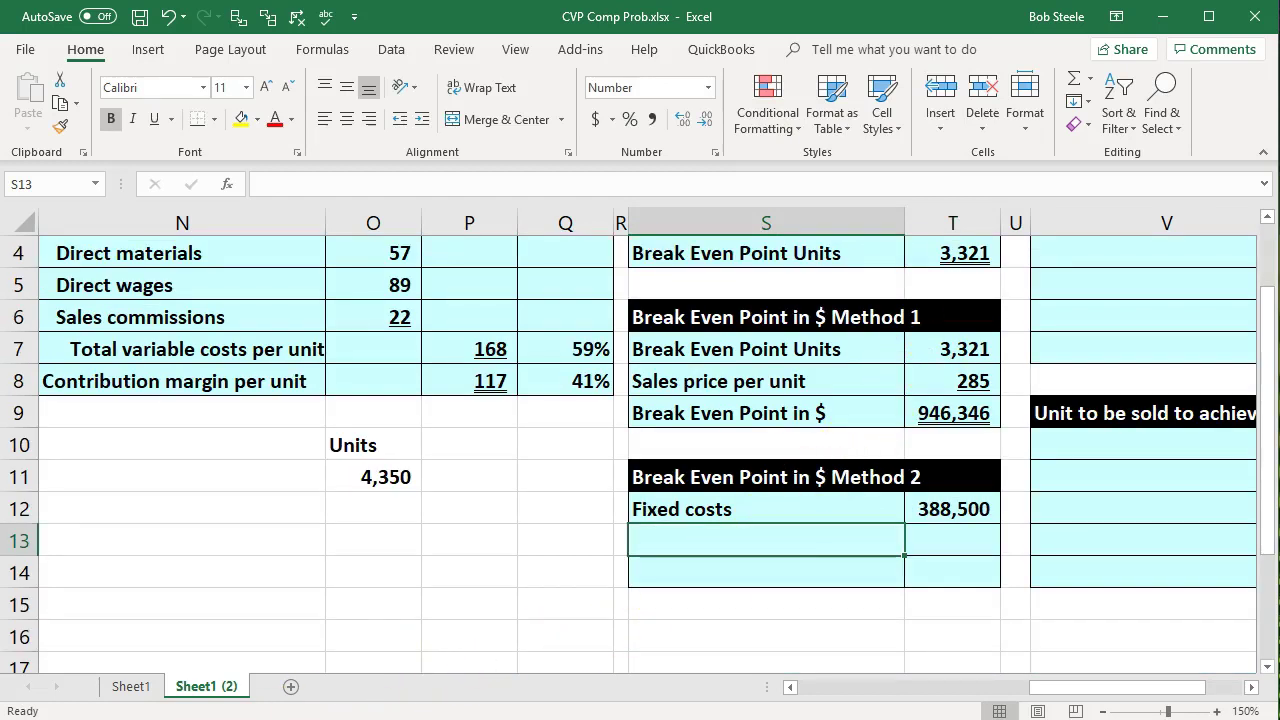
text(Contribution margin %)
key(Tab)
click(565, 385)
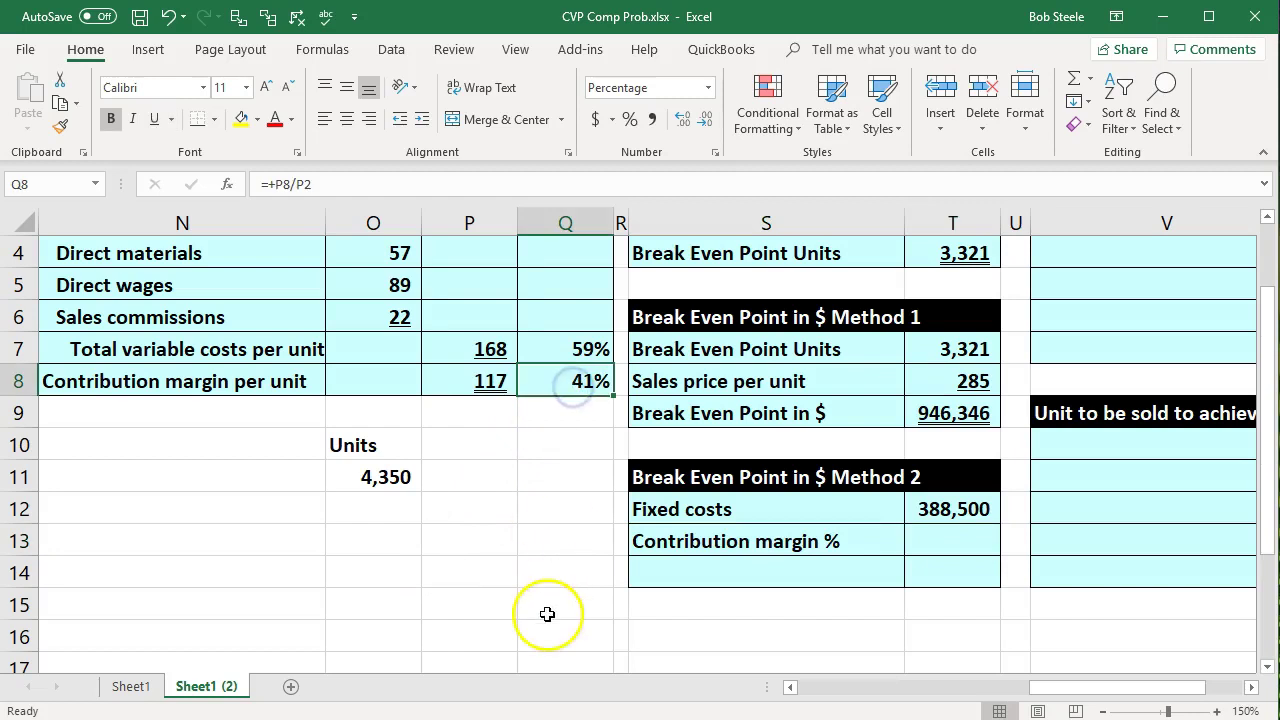
click(980, 542)
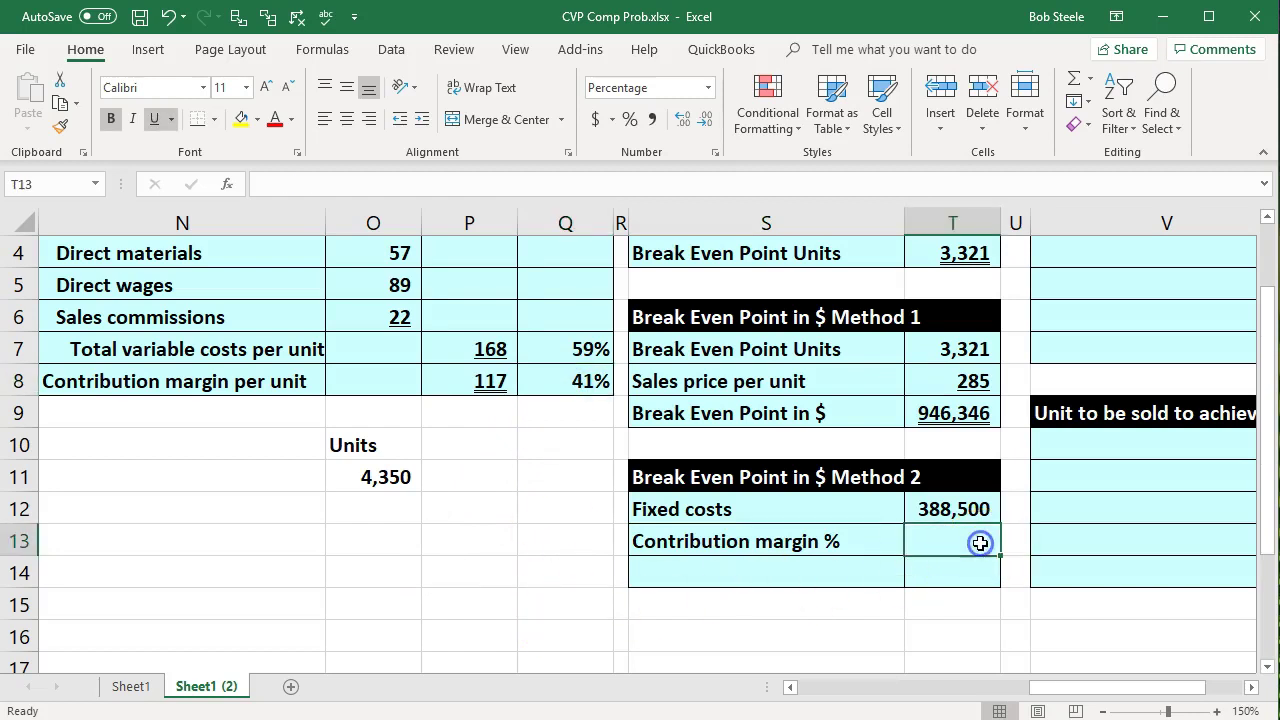
text(=)
click(600, 382)
key(Return)
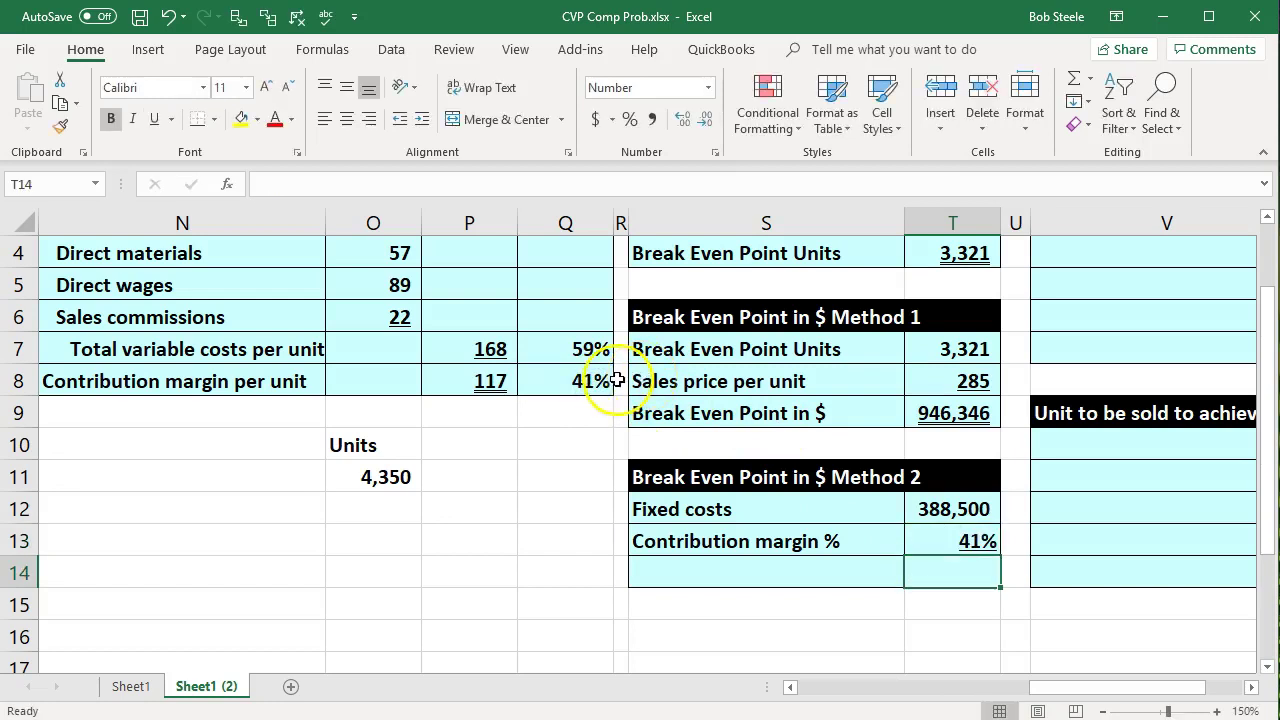
Inspect the formula behind Q8's 41% without changing it
double_click(590, 381)
scroll(543, 525, up, 1)
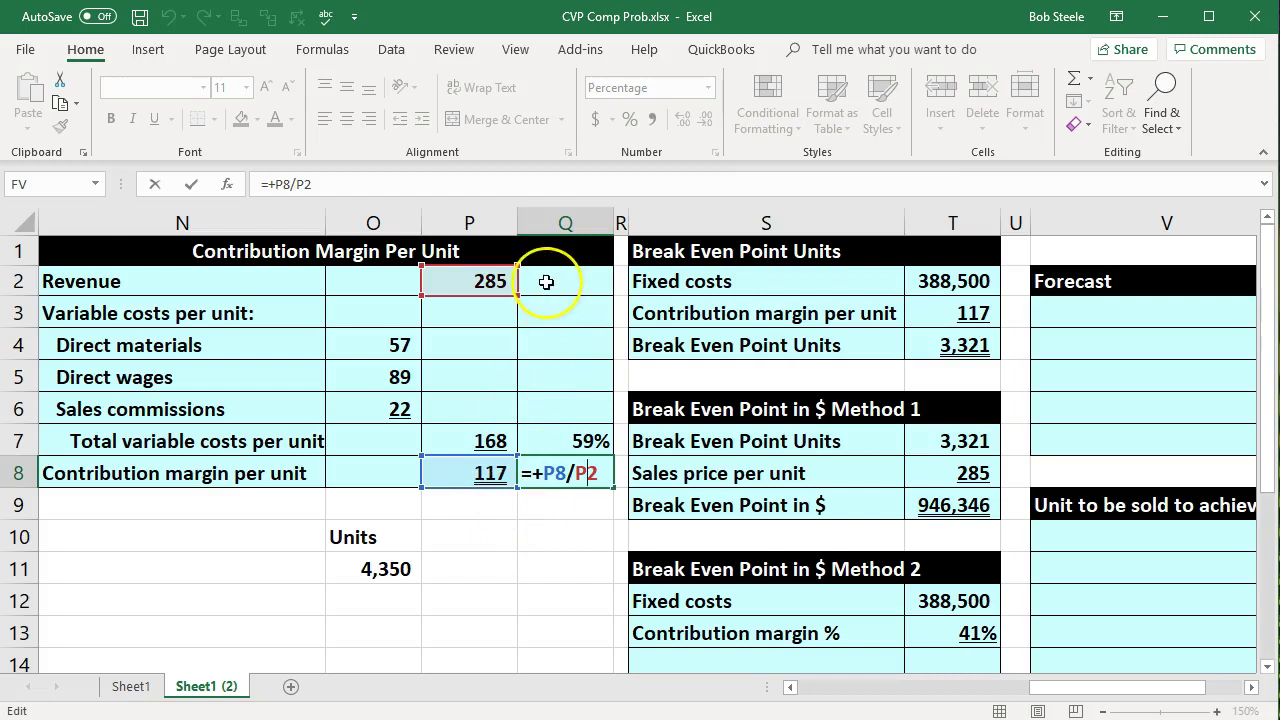
key(Return)
scroll(730, 380, down, 1)
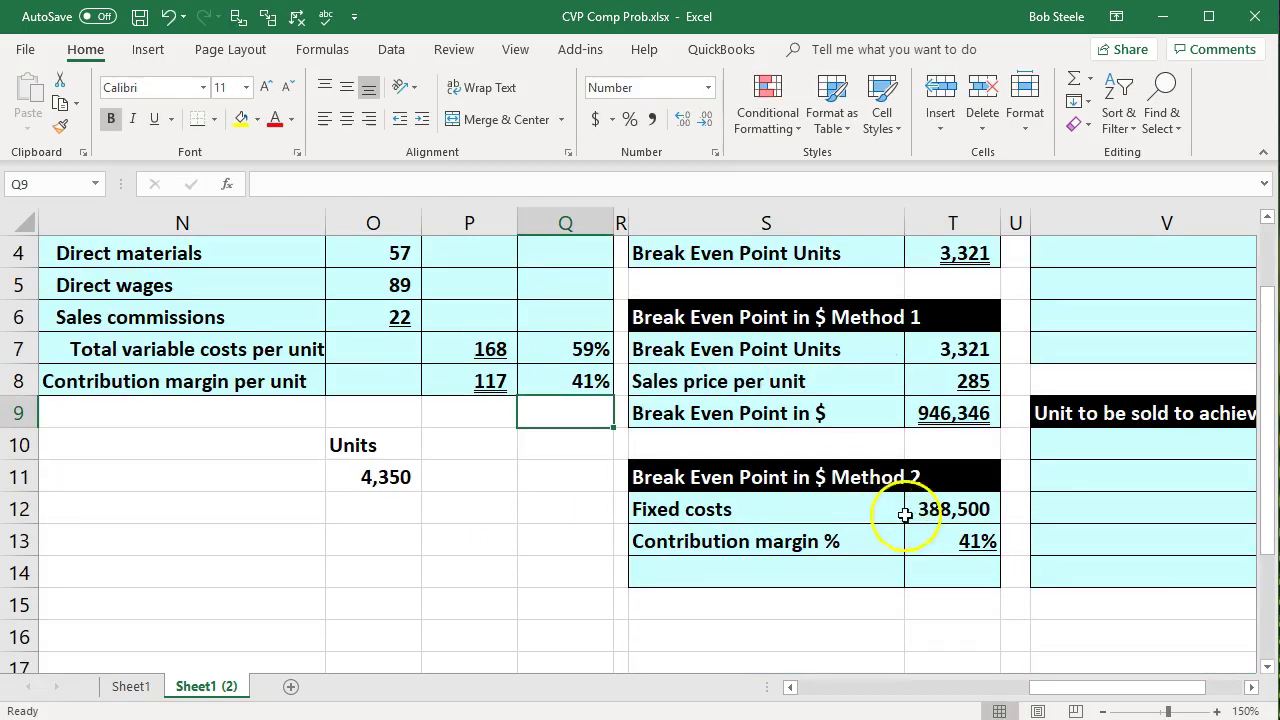
Enter =T12/T13 in T14, giving 946,346 break-even dollars
click(932, 528)
click(951, 566)
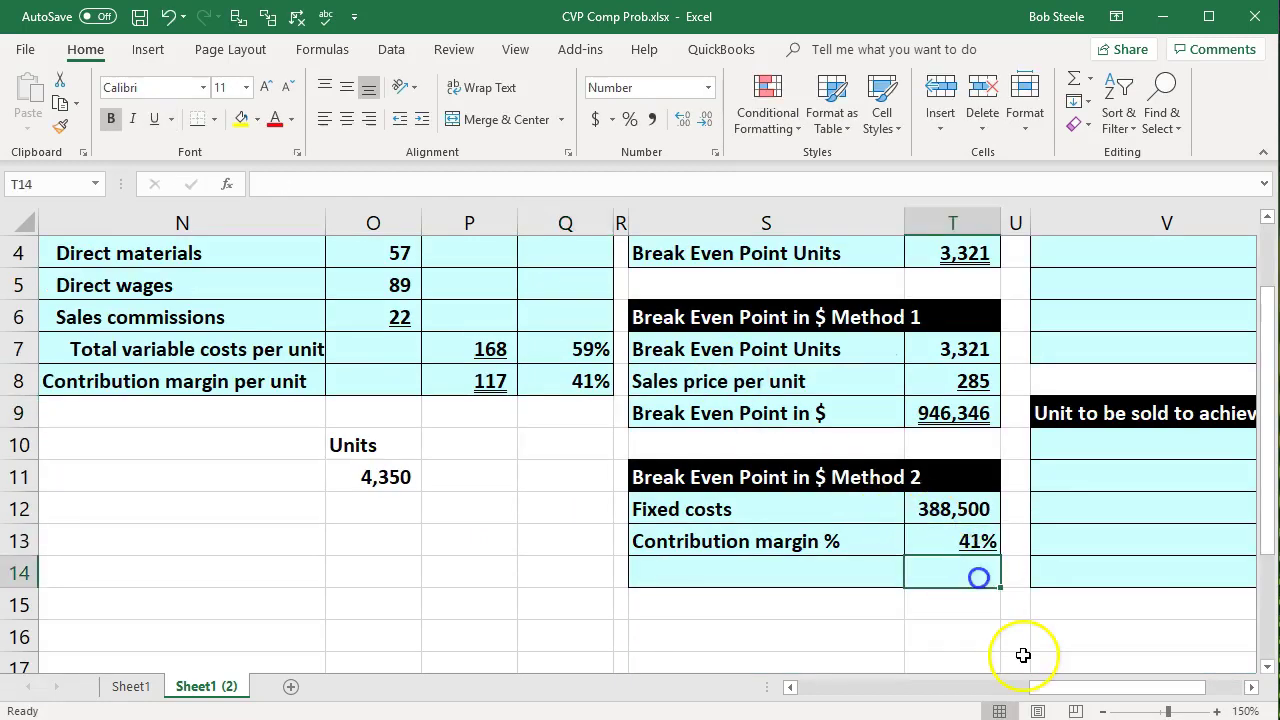
text(=)
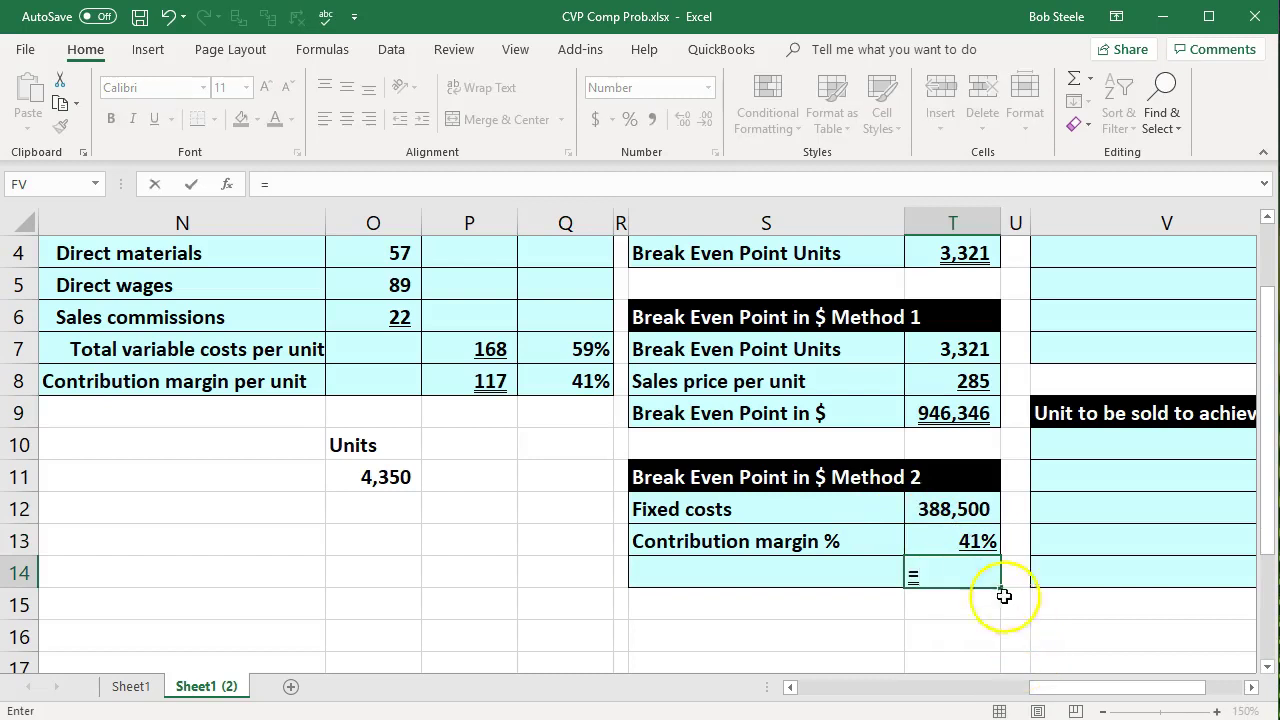
click(962, 520)
text(/)
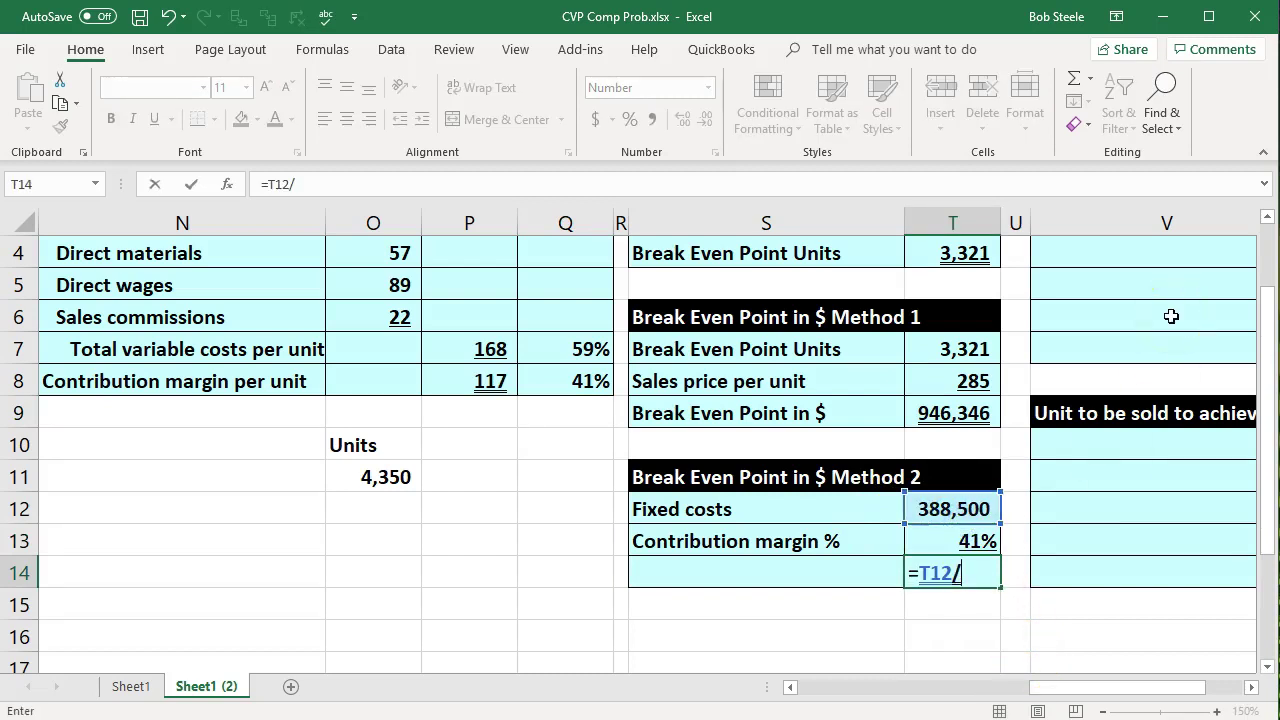
click(982, 542)
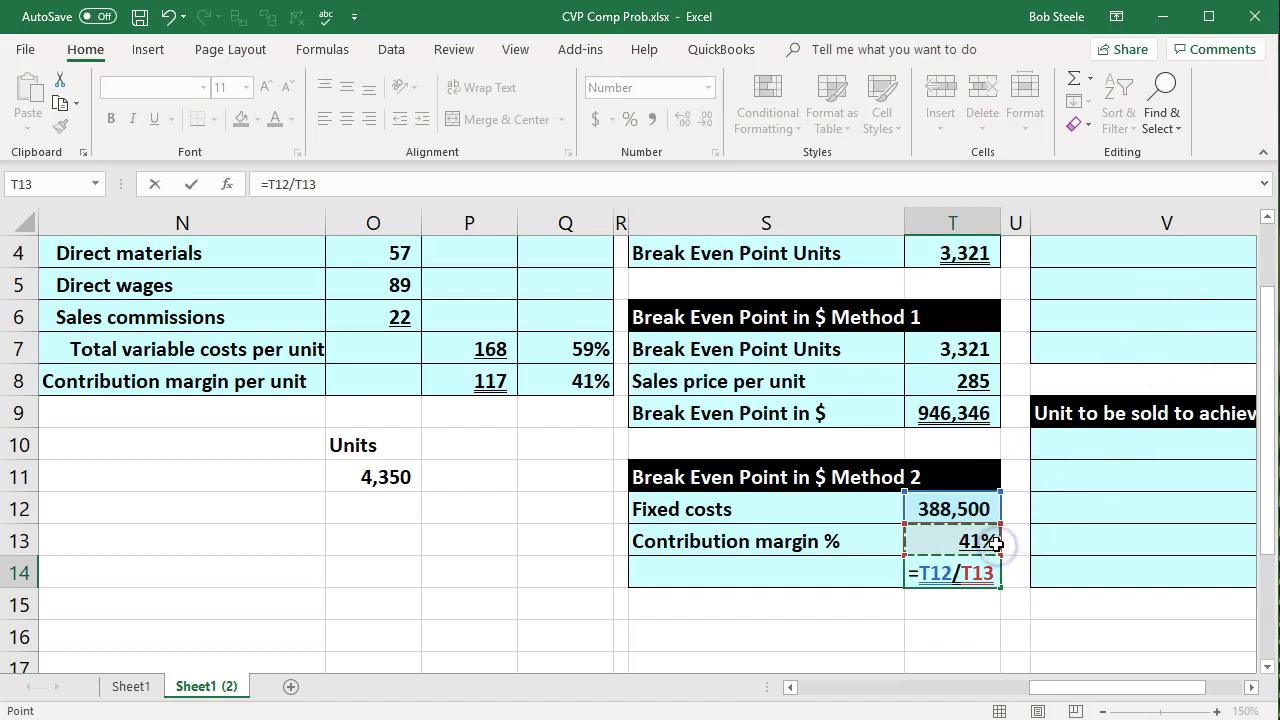
key(Return)
Link S14 to the S9 label and compare the T9 and T14 results
click(851, 580)
text(=)
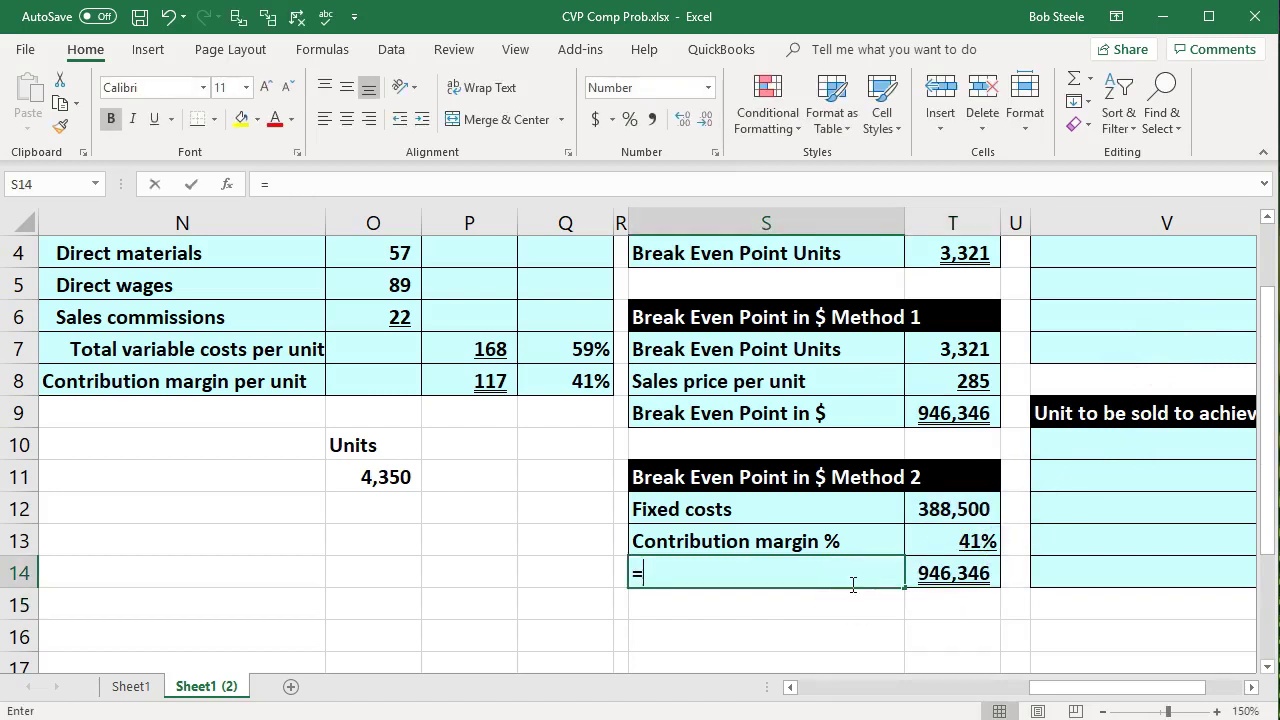
click(808, 415)
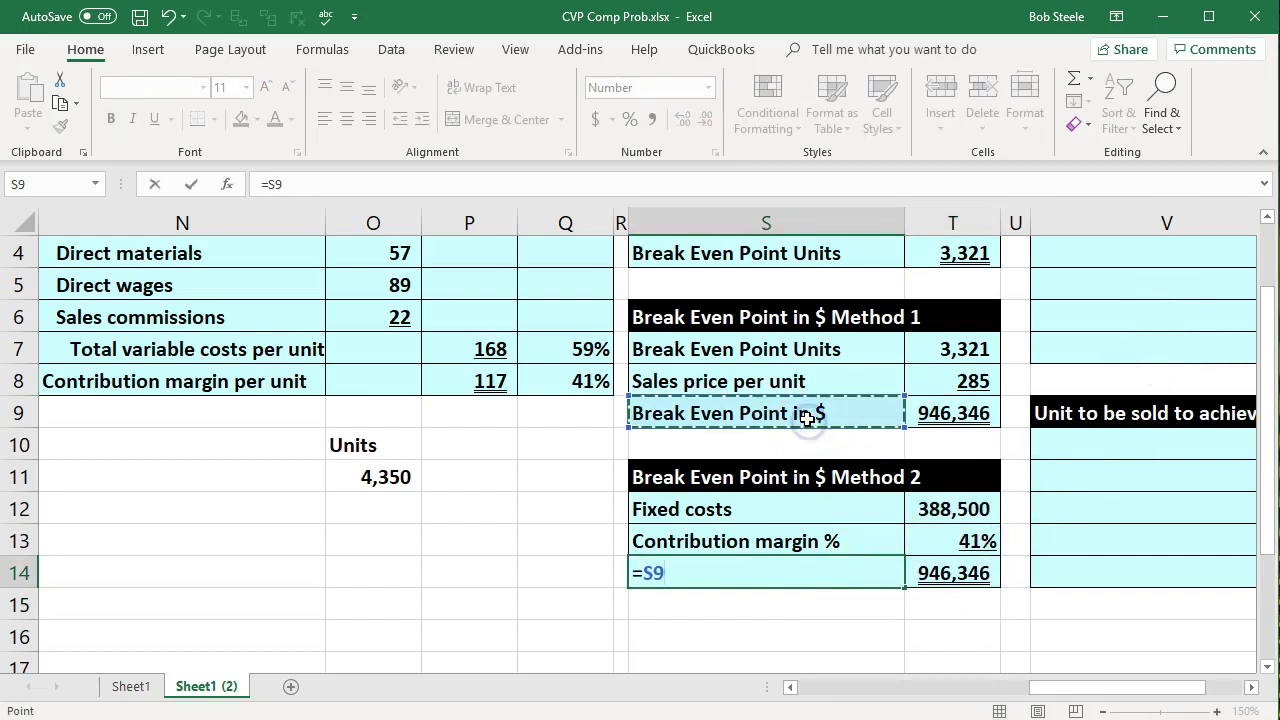
key(Return)
click(918, 410)
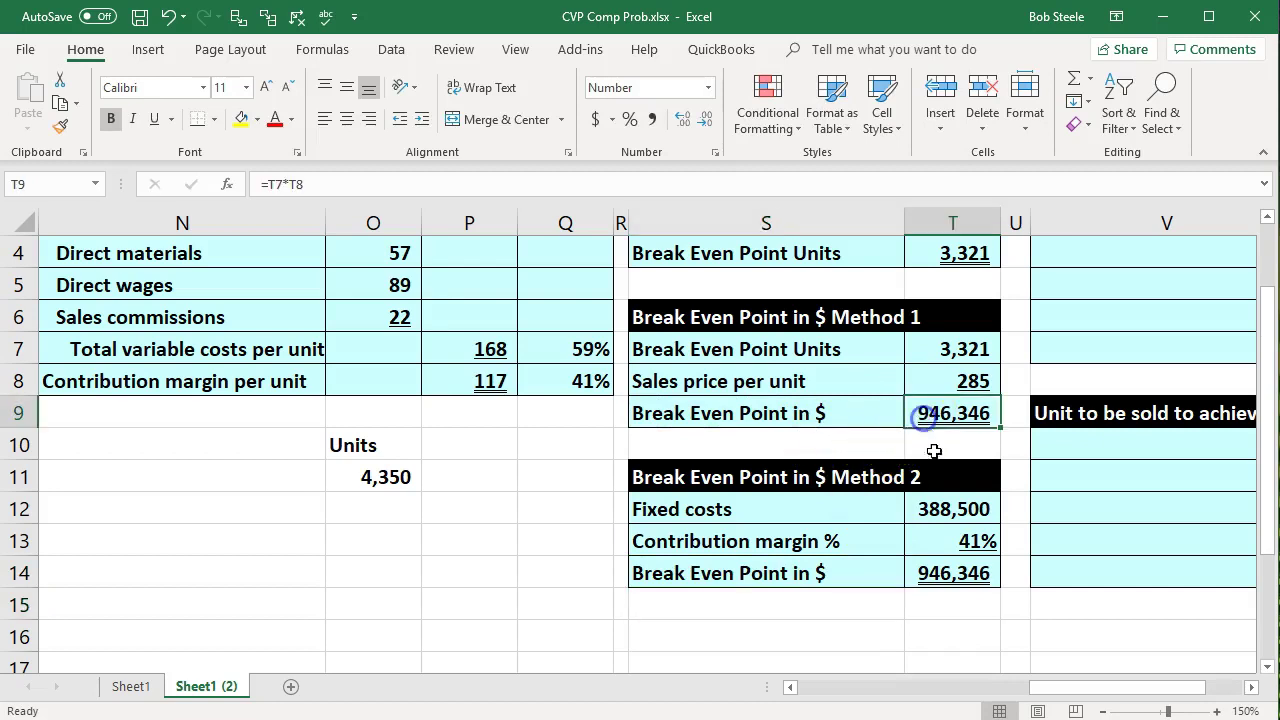
click(955, 567)
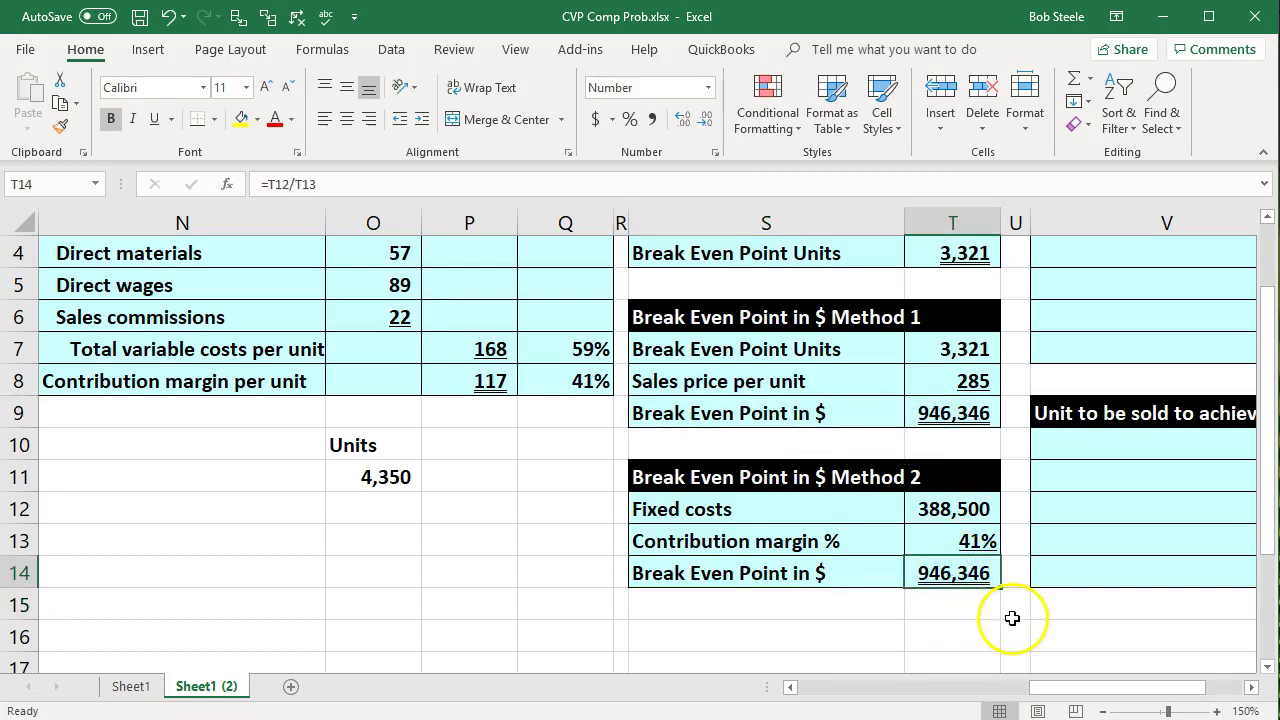
scroll(1012, 618, up, 1)
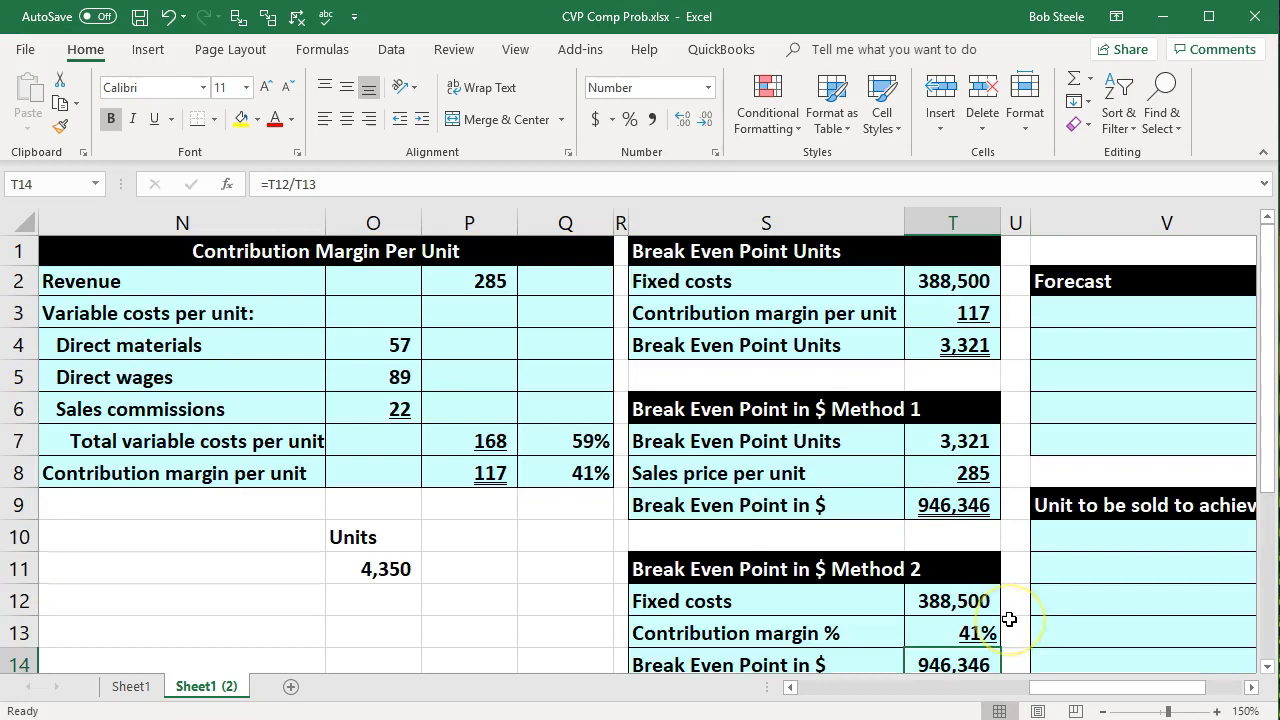